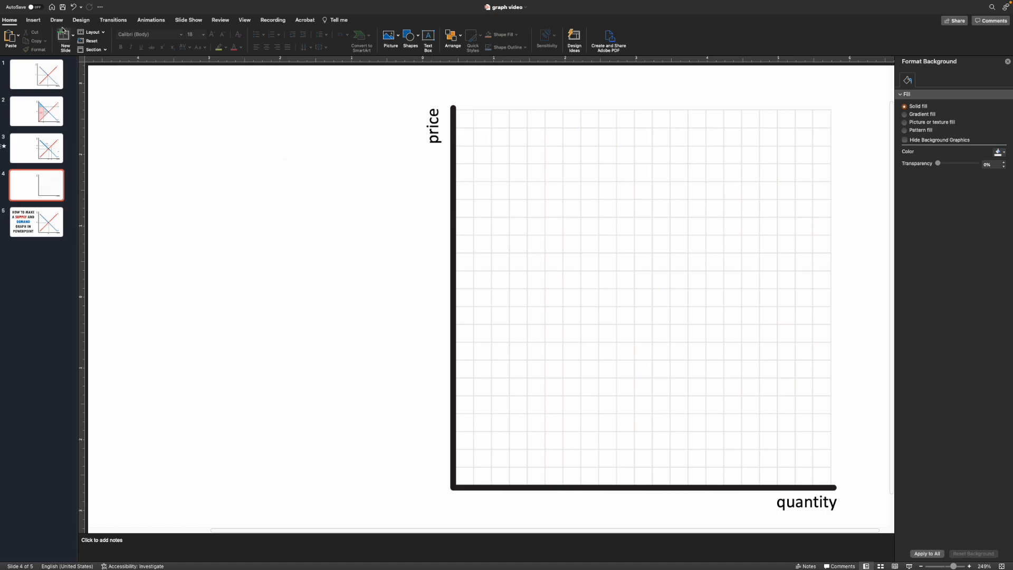
Draw a winding multi-point practice curve about 3.72" by 2.99" in the blank area beside the graph and delete it
{"action": "left_click", "coordinate": [29, 22]}
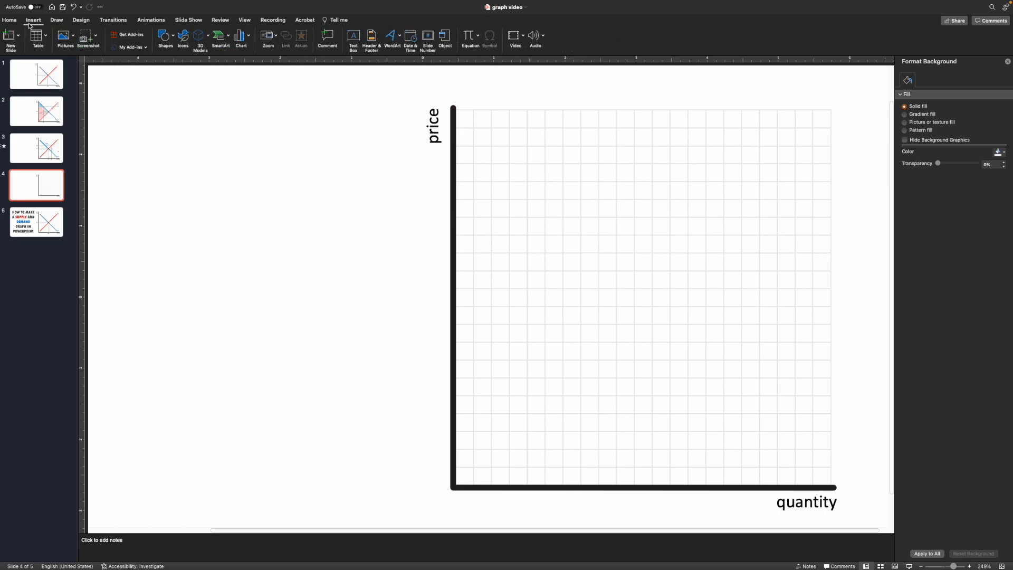
{"action": "left_click", "coordinate": [174, 39]}
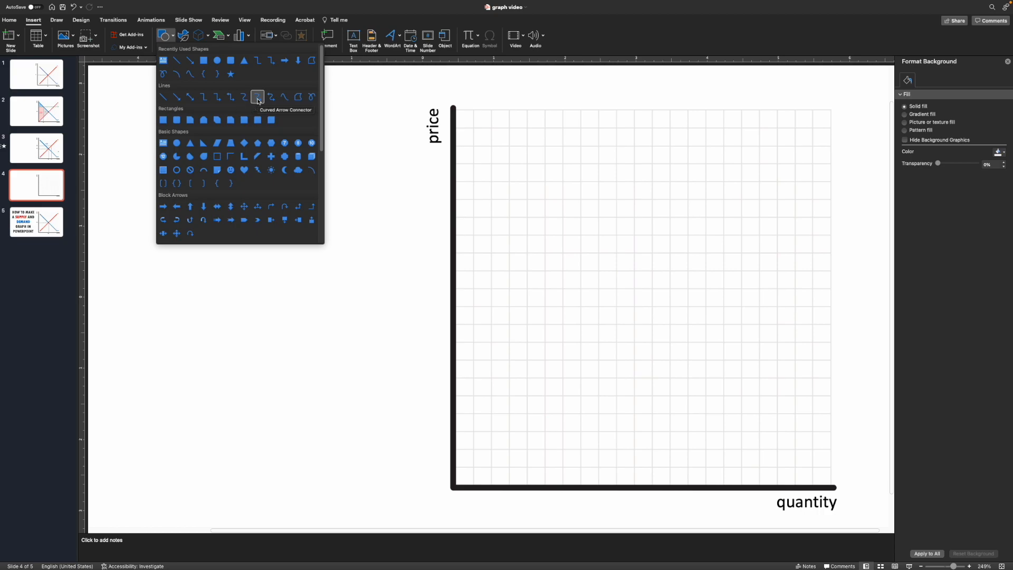
{"action": "left_click", "coordinate": [285, 98]}
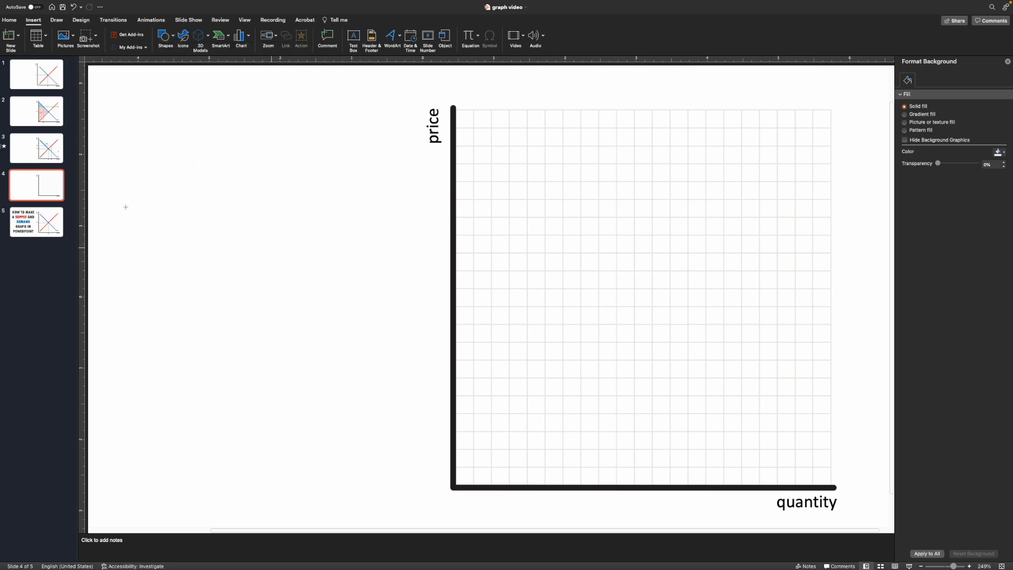
{"action": "left_click", "coordinate": [115, 234]}
{"action": "left_click", "coordinate": [175, 343]}
{"action": "left_click", "coordinate": [319, 214]}
{"action": "left_click", "coordinate": [242, 171]}
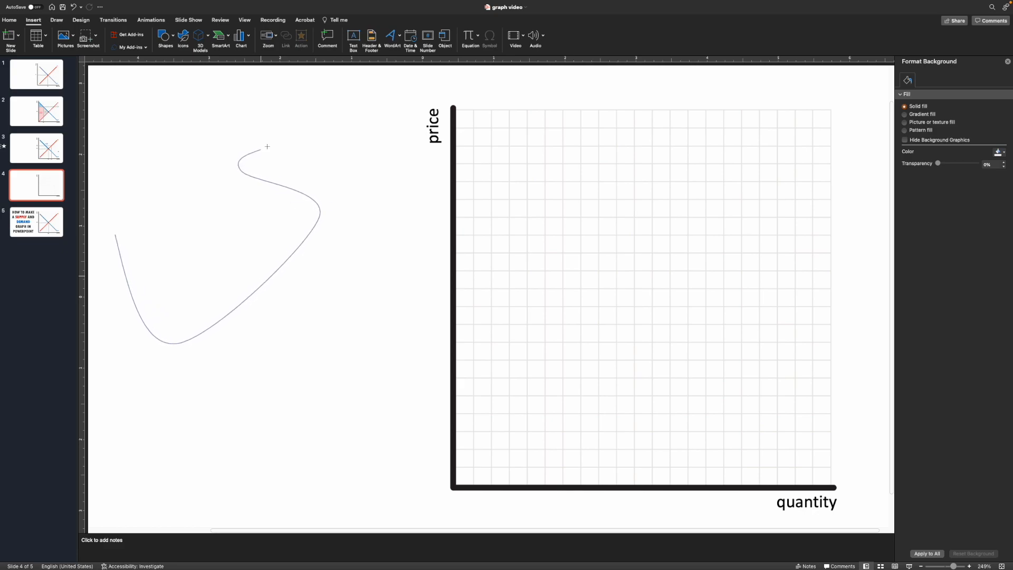
{"action": "left_click", "coordinate": [320, 122]}
{"action": "left_click", "coordinate": [224, 94]}
{"action": "left_click", "coordinate": [181, 158]}
{"action": "left_click", "coordinate": [241, 227]}
{"action": "left_click", "coordinate": [189, 258]}
{"action": "left_click", "coordinate": [150, 159]}
{"action": "left_click", "coordinate": [172, 95]}
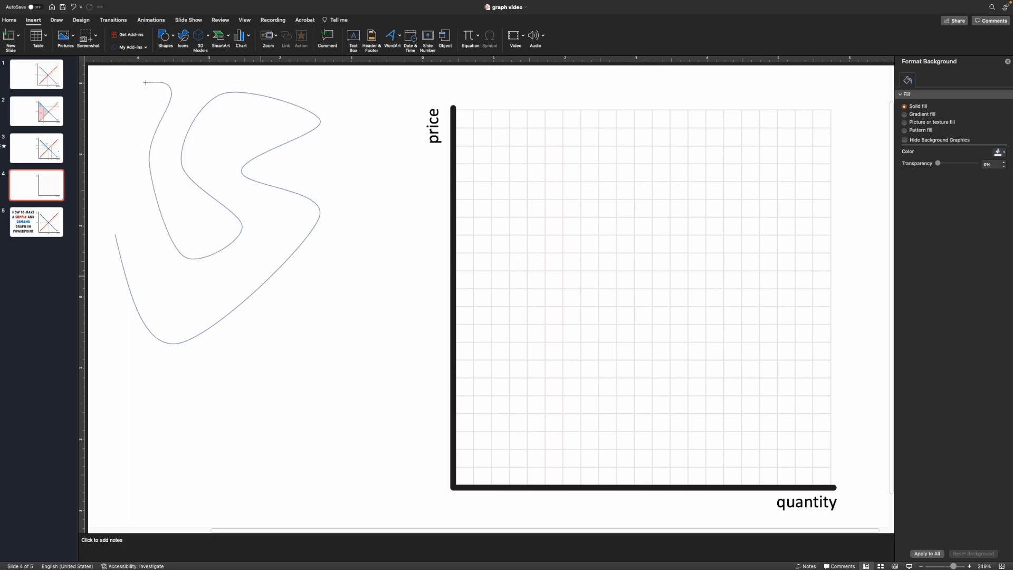
{"action": "left_click", "coordinate": [144, 82]}
{"action": "left_click", "coordinate": [109, 135]}
{"action": "left_click", "coordinate": [137, 188]}
{"action": "left_click", "coordinate": [114, 240]}
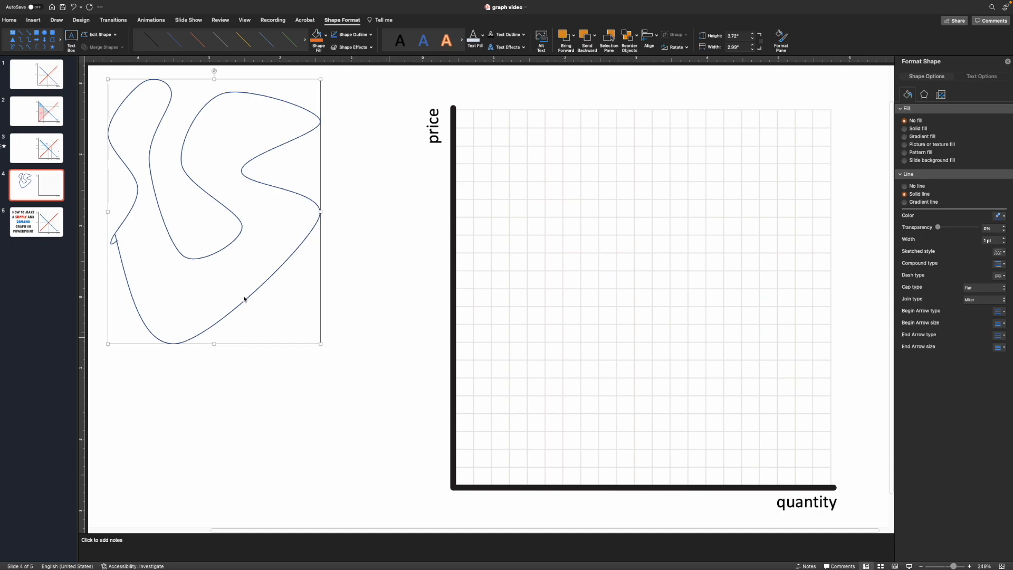
{"action": "key", "text": "BackSpace"}
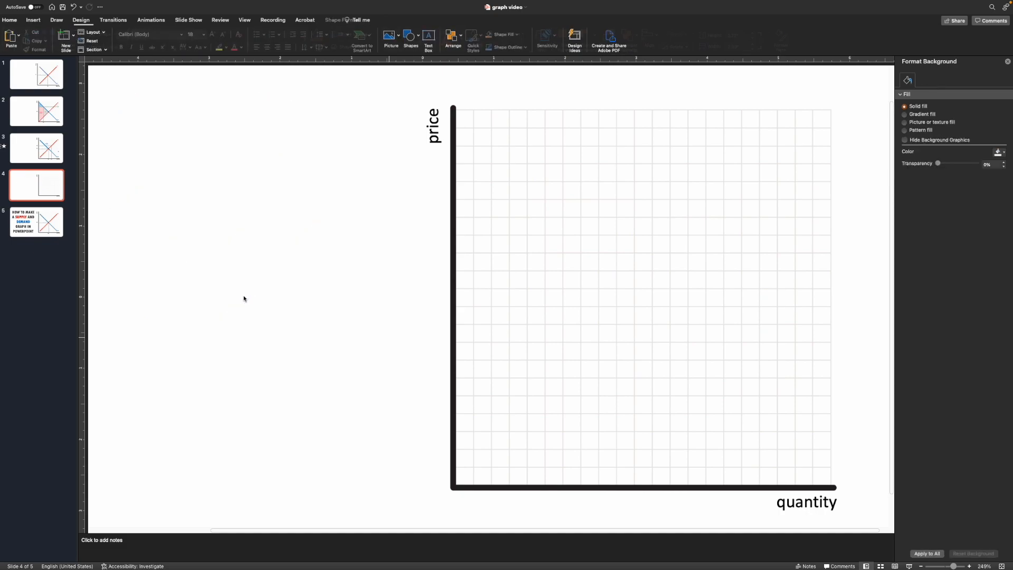
Draw a three-point U-shaped practice curve about 1.42" high and 2.8" wide in the blank area and delete it
{"action": "left_click", "coordinate": [34, 19]}
{"action": "left_click", "coordinate": [164, 35]}
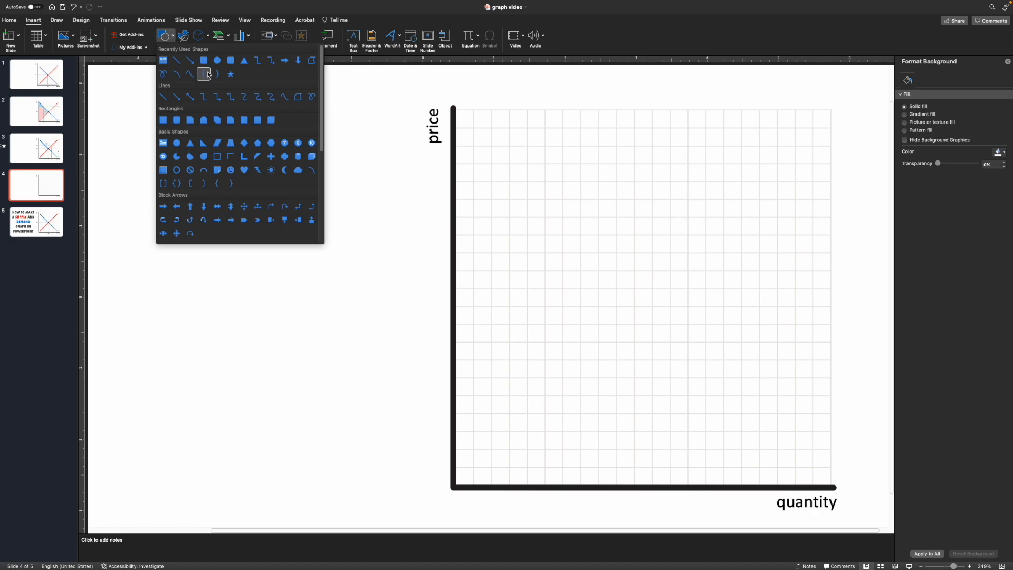
{"action": "left_click", "coordinate": [286, 99]}
{"action": "left_click", "coordinate": [135, 262]}
{"action": "left_click", "coordinate": [213, 358]}
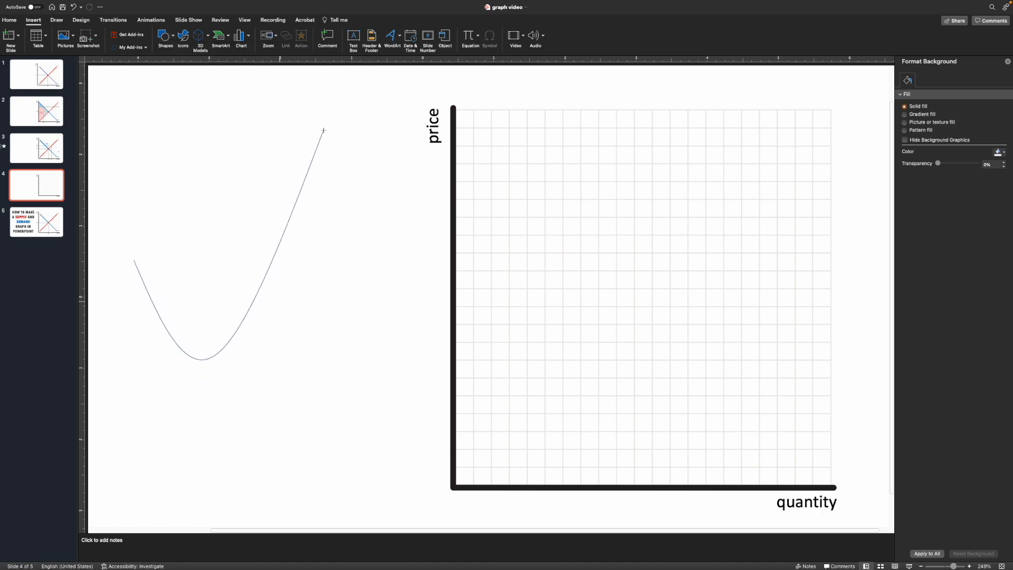
{"action": "double_click", "coordinate": [334, 255]}
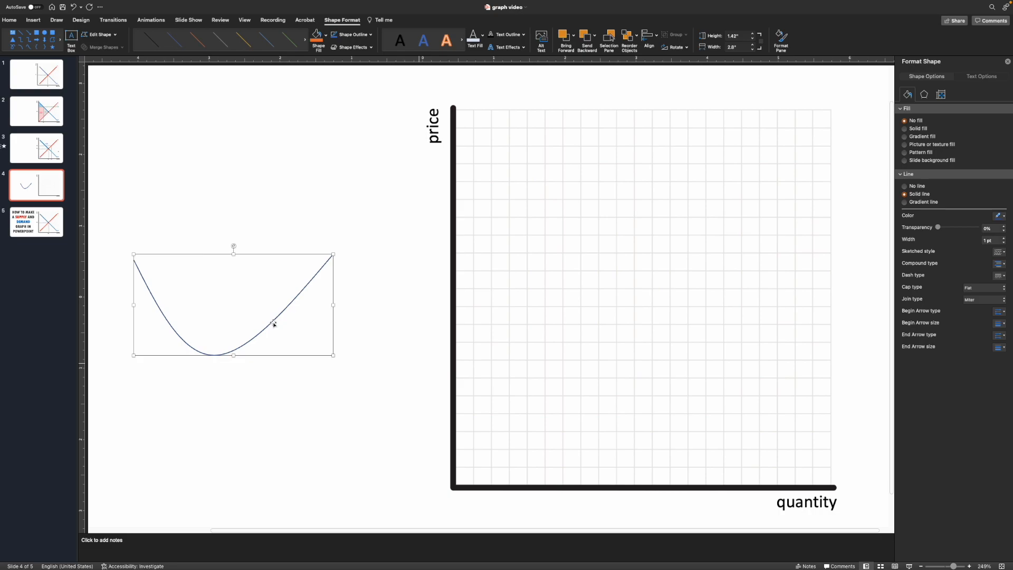
{"action": "key", "text": "Delete"}
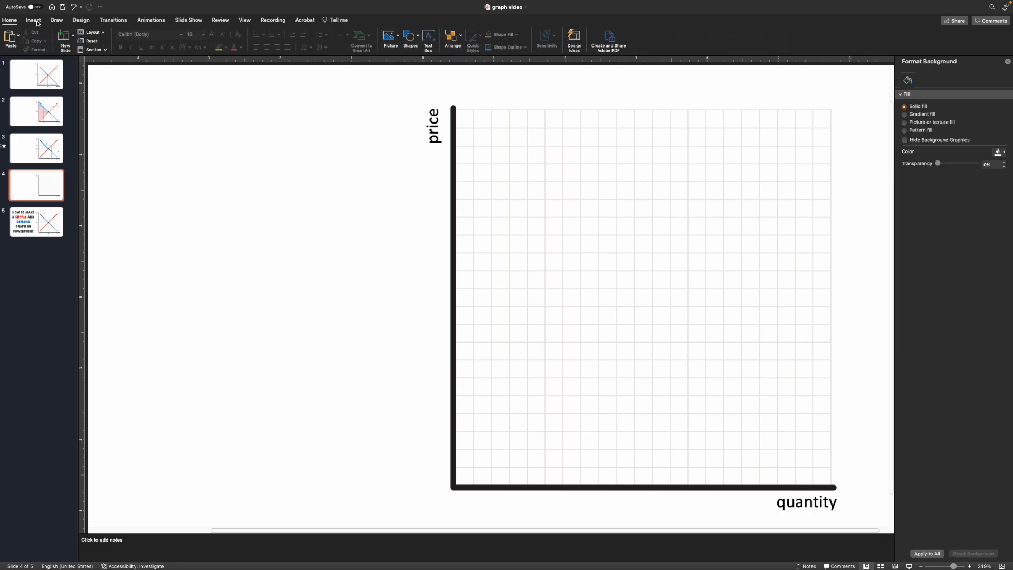
Draw a three-point U-shaped curve about 4.75" high and 3.1" wide on the grid, with its longer arm rising toward the upper right
{"action": "left_click", "coordinate": [37, 21]}
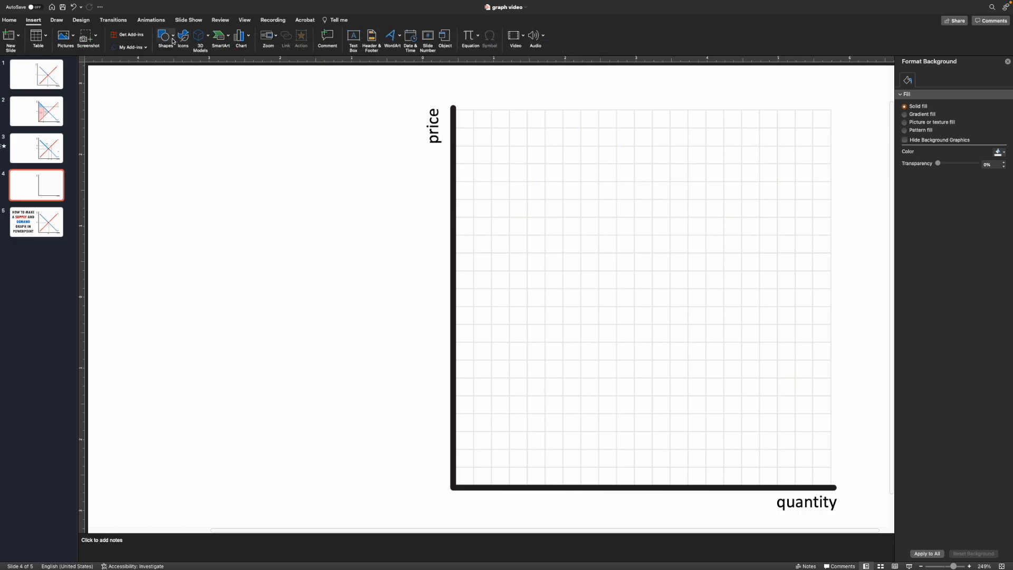
{"action": "left_click", "coordinate": [175, 37]}
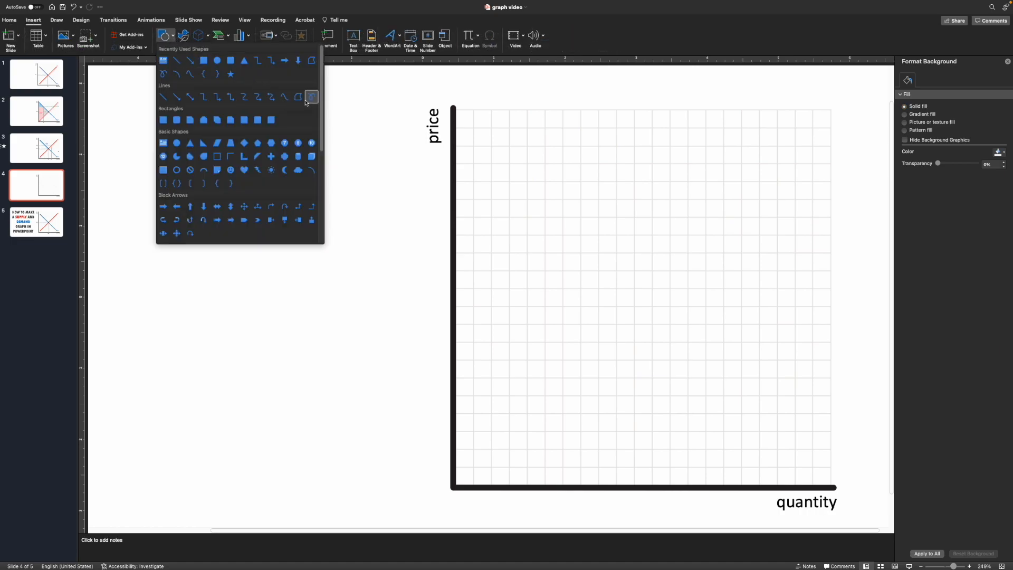
{"action": "left_click", "coordinate": [287, 100]}
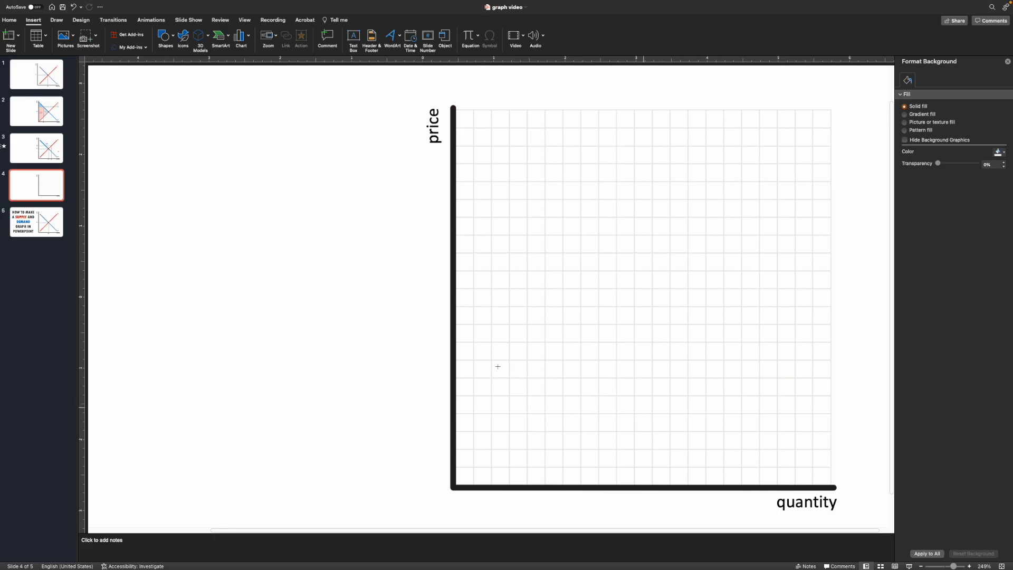
{"action": "mouse_move", "coordinate": [491, 357]}
{"action": "left_mouse_down"}
{"action": "mouse_move", "coordinate": [578, 432]}
{"action": "mouse_move", "coordinate": [588, 457]}
{"action": "left_mouse_up"}
{"action": "left_click", "coordinate": [589, 457]}
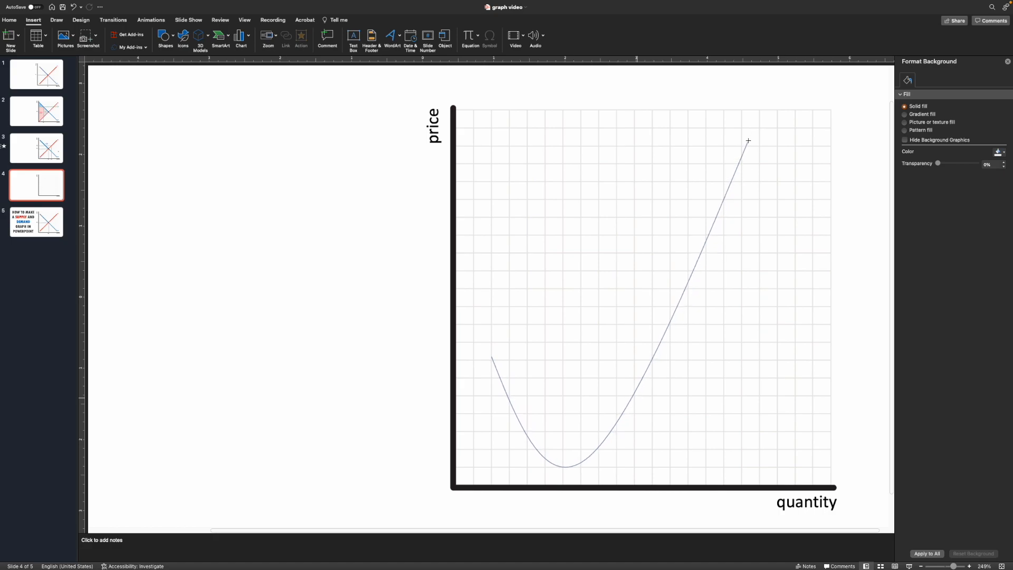
{"action": "double_click", "coordinate": [711, 130]}
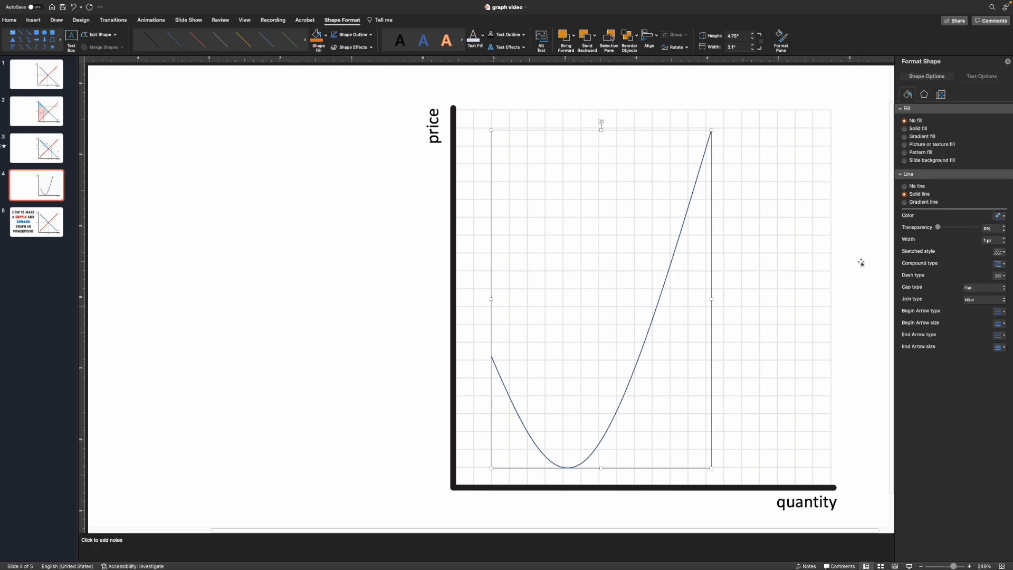
Format the curve's line as red, 2.5 pt wide, with round cap and round join types
{"action": "left_click", "coordinate": [1002, 216]}
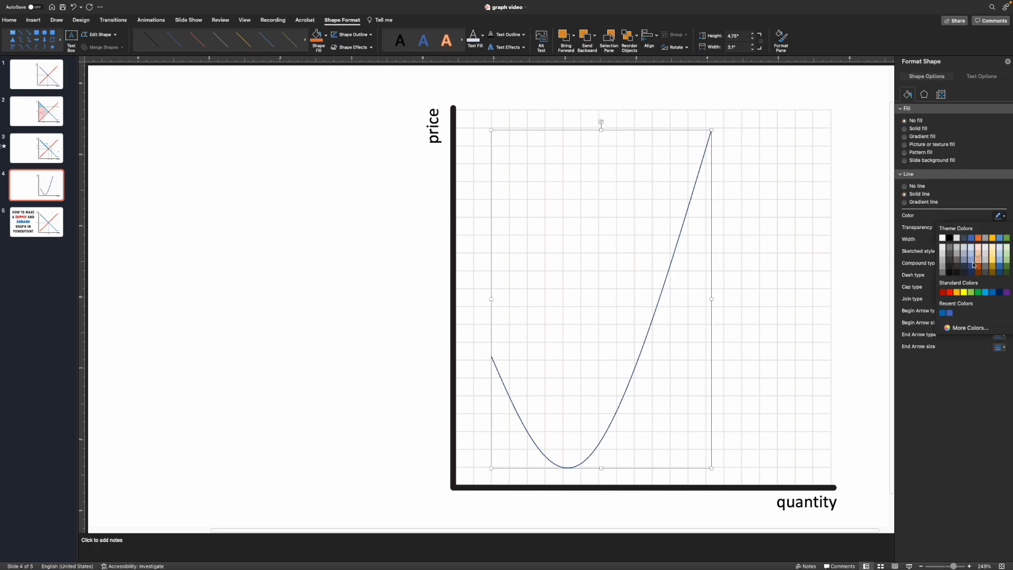
{"action": "left_click", "coordinate": [952, 291]}
{"action": "left_click", "coordinate": [1004, 238]}
{"action": "left_click", "coordinate": [1004, 238]}
{"action": "left_click", "coordinate": [1004, 239]}
{"action": "left_click", "coordinate": [981, 288]}
{"action": "left_click", "coordinate": [978, 290]}
{"action": "left_click", "coordinate": [985, 300]}
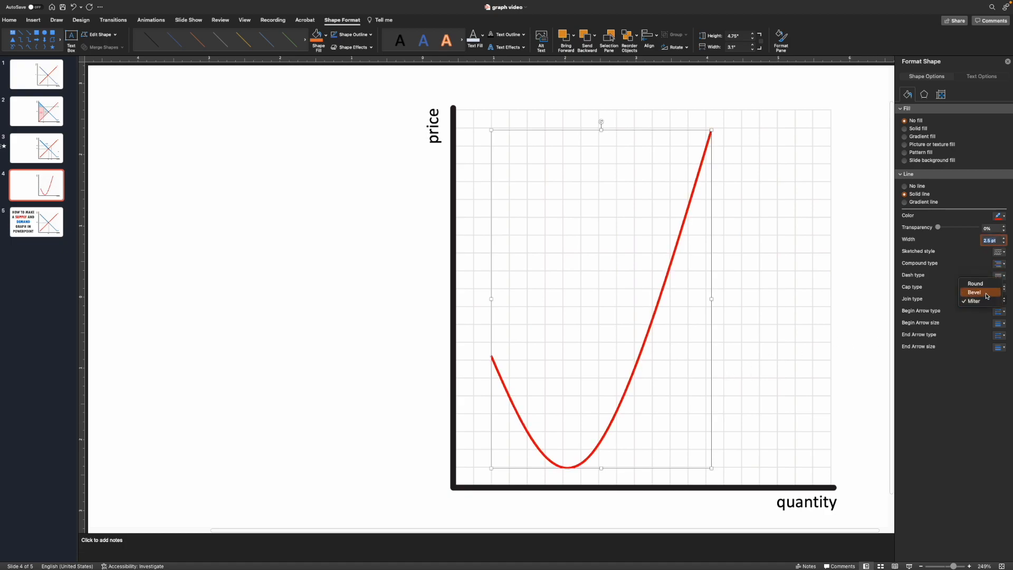
{"action": "left_click", "coordinate": [988, 287]}
{"action": "left_click", "coordinate": [871, 373]}
Duplicate the "quantity" label, place the copy at the curve's upper end and change its text to "MC"
{"action": "left_click", "coordinate": [822, 513]}
{"action": "left_click", "coordinate": [822, 517]}
{"action": "key", "text": "super+d"}
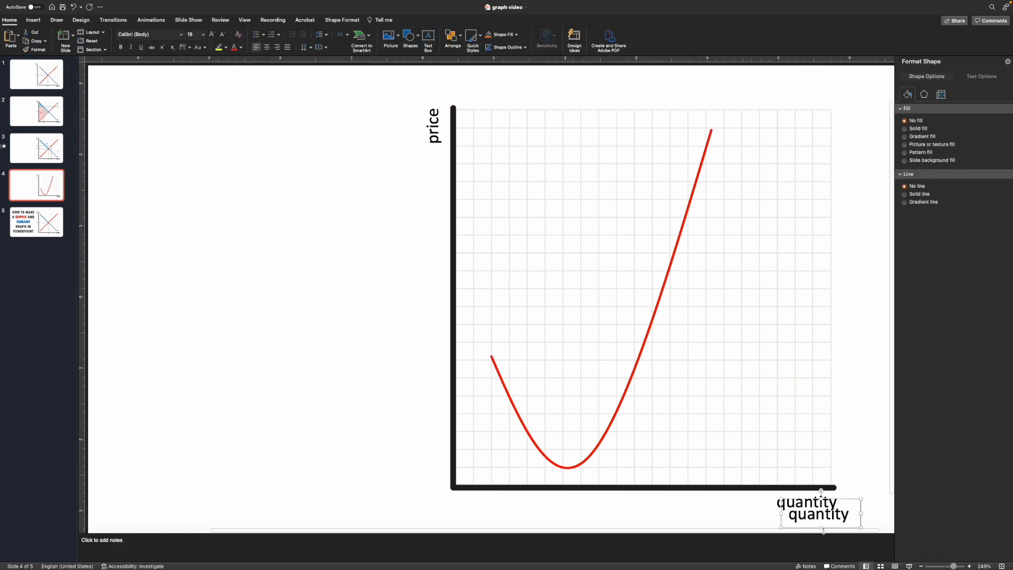
{"action": "scroll", "coordinate": [786, 154], "scroll_direction": "left", "scroll_amount": 3}
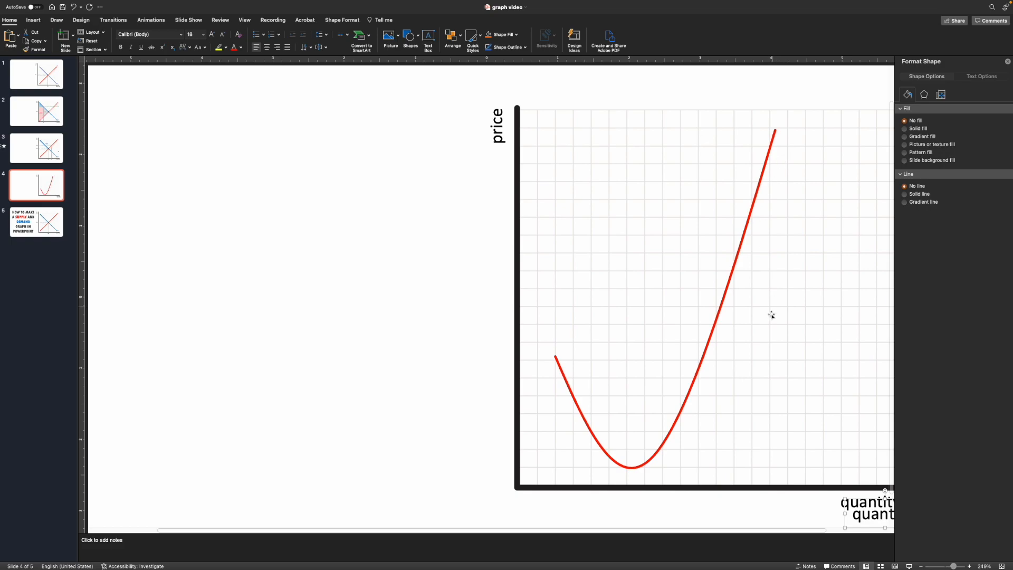
{"action": "scroll", "coordinate": [754, 361], "scroll_direction": "right", "scroll_amount": 3}
{"action": "left_click_drag", "start_coordinate": [837, 499], "coordinate": [757, 104]}
{"action": "double_click", "coordinate": [738, 118]}
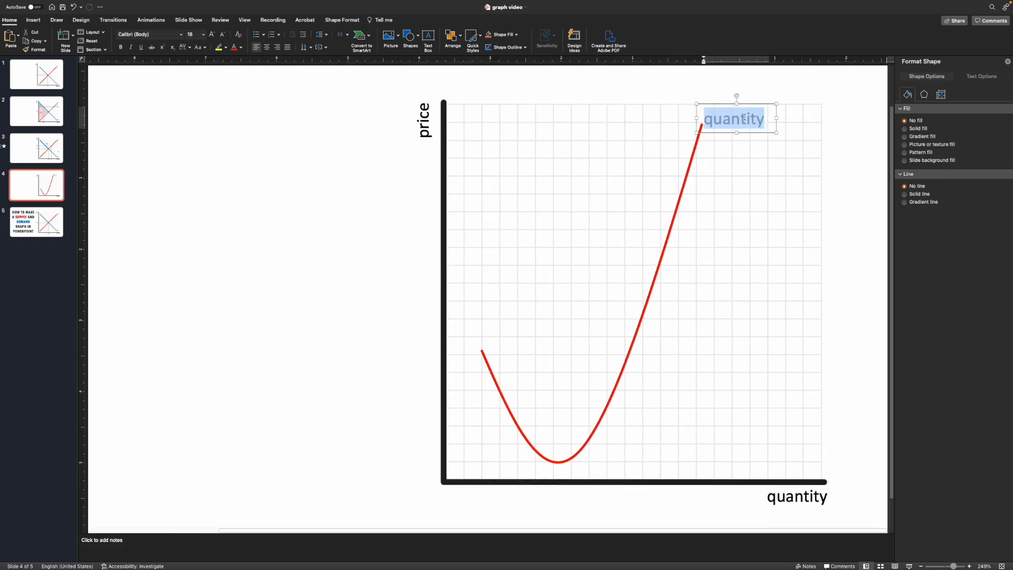
{"action": "type", "text": "MC"}
Make the MC label bold and red, and narrow its text box beside the curve's upper end
{"action": "double_click", "coordinate": [716, 119]}
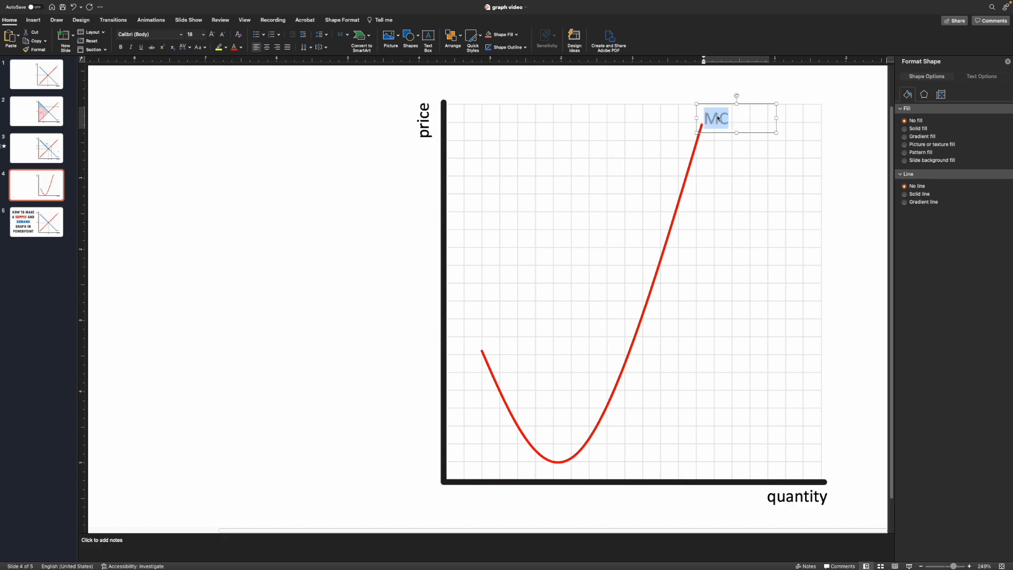
{"action": "key", "text": "super+b"}
{"action": "left_click_drag", "start_coordinate": [774, 117], "coordinate": [745, 129]}
{"action": "left_click", "coordinate": [738, 197]}
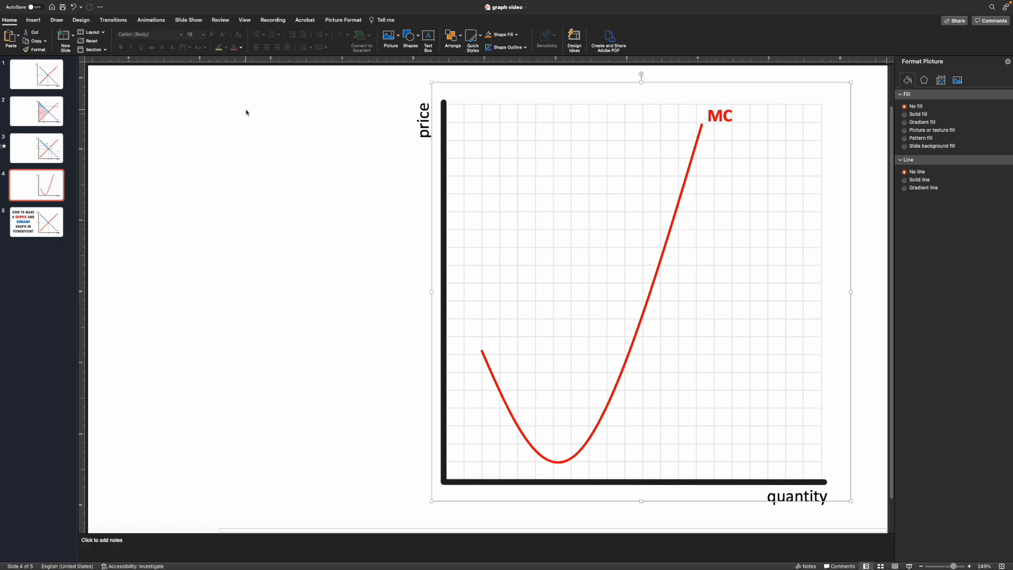
Widen the red curve slightly and lower its upper edge to sit just below the MC label
{"action": "left_click", "coordinate": [652, 292]}
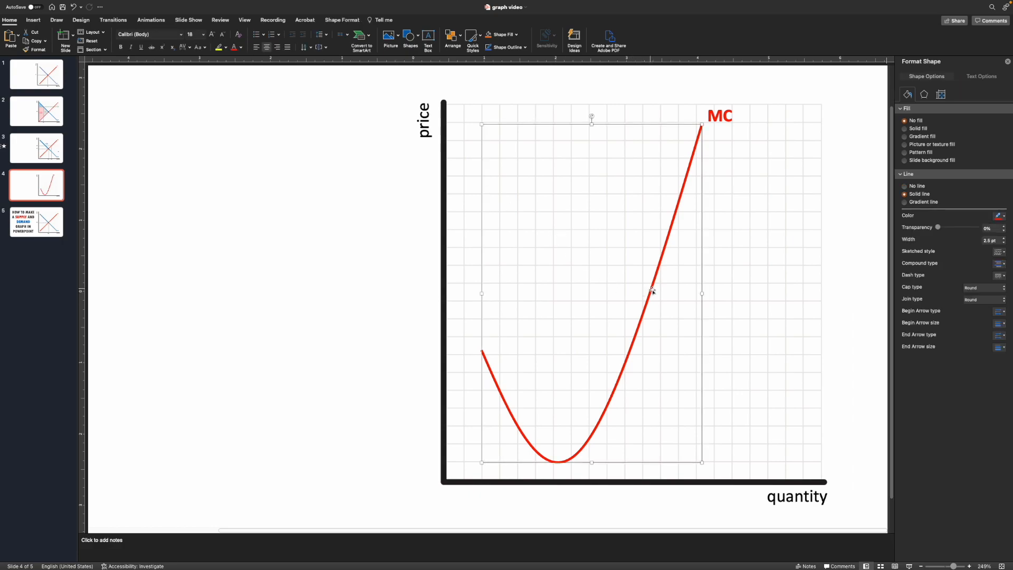
{"action": "mouse_move", "coordinate": [704, 294]}
{"action": "left_mouse_down"}
{"action": "mouse_move", "coordinate": [747, 294]}
{"action": "mouse_move", "coordinate": [593, 296]}
{"action": "mouse_move", "coordinate": [770, 284]}
{"action": "mouse_move", "coordinate": [695, 285]}
{"action": "mouse_move", "coordinate": [708, 284]}
{"action": "left_mouse_up"}
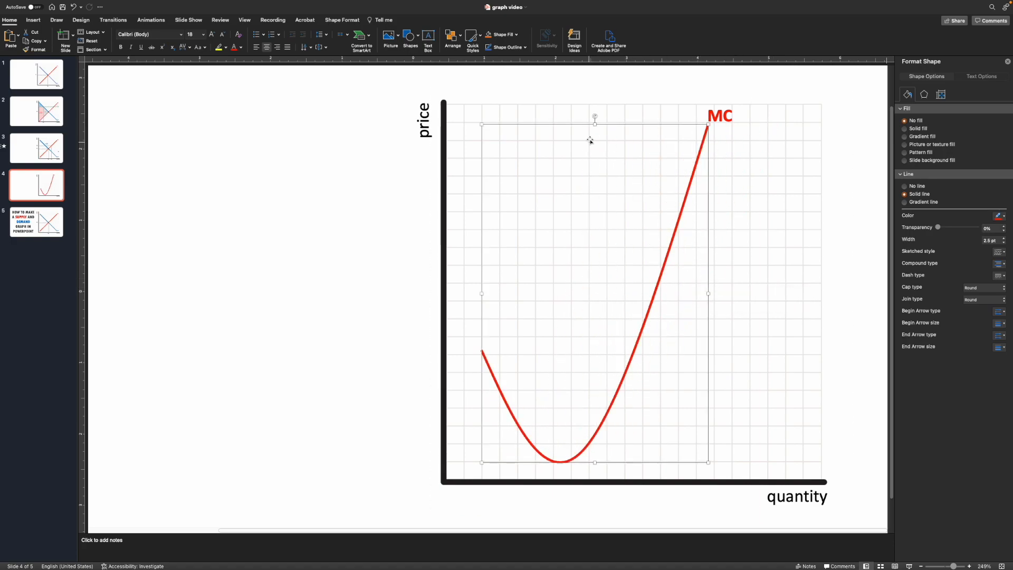
{"action": "mouse_move", "coordinate": [594, 124]}
{"action": "left_mouse_down"}
{"action": "mouse_move", "coordinate": [597, 235]}
{"action": "mouse_move", "coordinate": [602, 174]}
{"action": "mouse_move", "coordinate": [614, 272]}
{"action": "mouse_move", "coordinate": [611, 137]}
{"action": "mouse_move", "coordinate": [611, 369]}
{"action": "mouse_move", "coordinate": [611, 130]}
{"action": "left_mouse_up"}
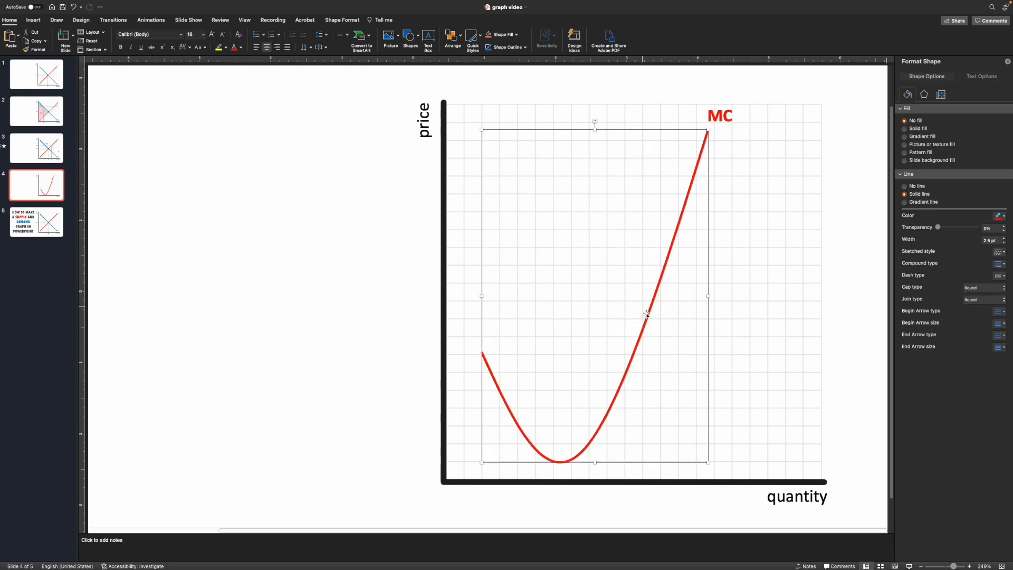
Try to reshape the red curve with Edit Points by raising its lower point and adjusting the direction handles toward the upper end
{"action": "right_click", "coordinate": [658, 288]}
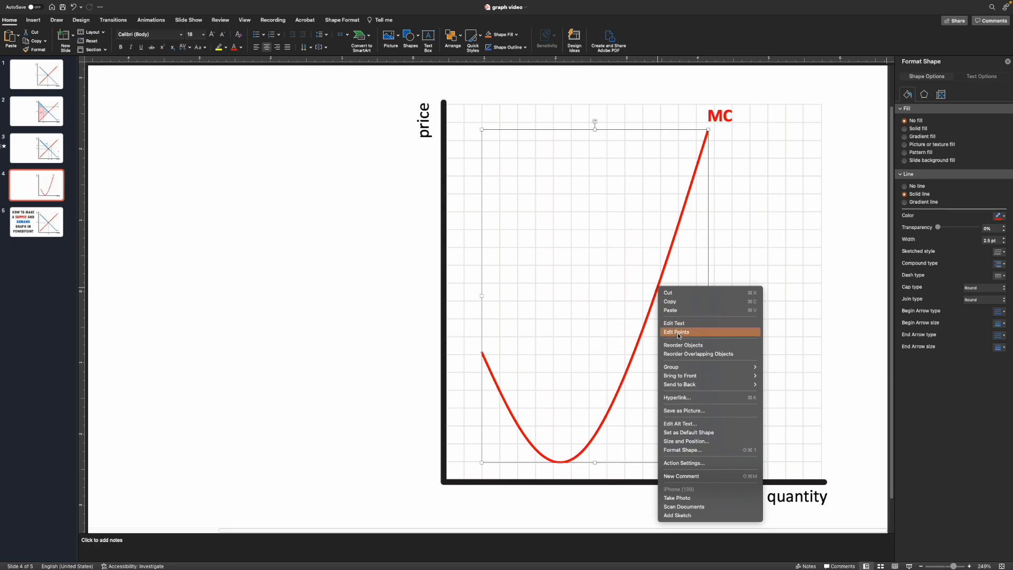
{"action": "left_click", "coordinate": [678, 333]}
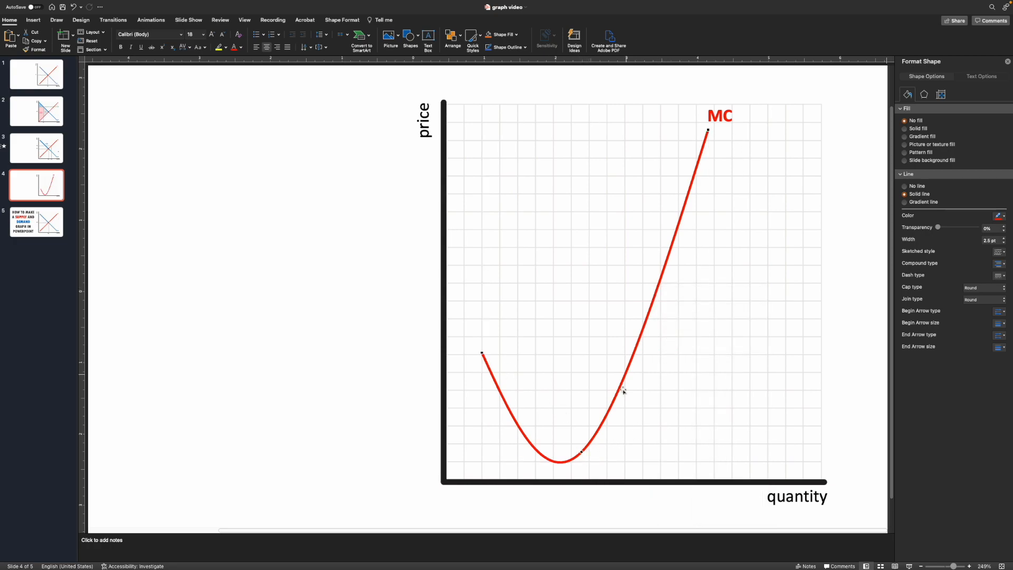
{"action": "left_click", "coordinate": [581, 452]}
{"action": "left_click_drag", "start_coordinate": [583, 452], "coordinate": [592, 427]}
{"action": "left_click_drag", "start_coordinate": [629, 390], "coordinate": [725, 301]}
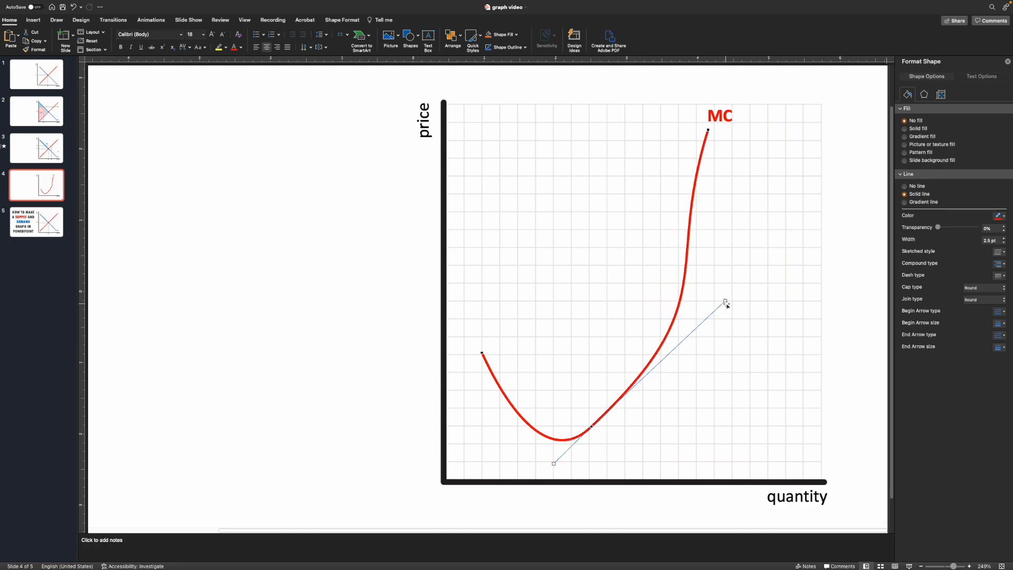
{"action": "left_click_drag", "start_coordinate": [708, 130], "coordinate": [705, 272]}
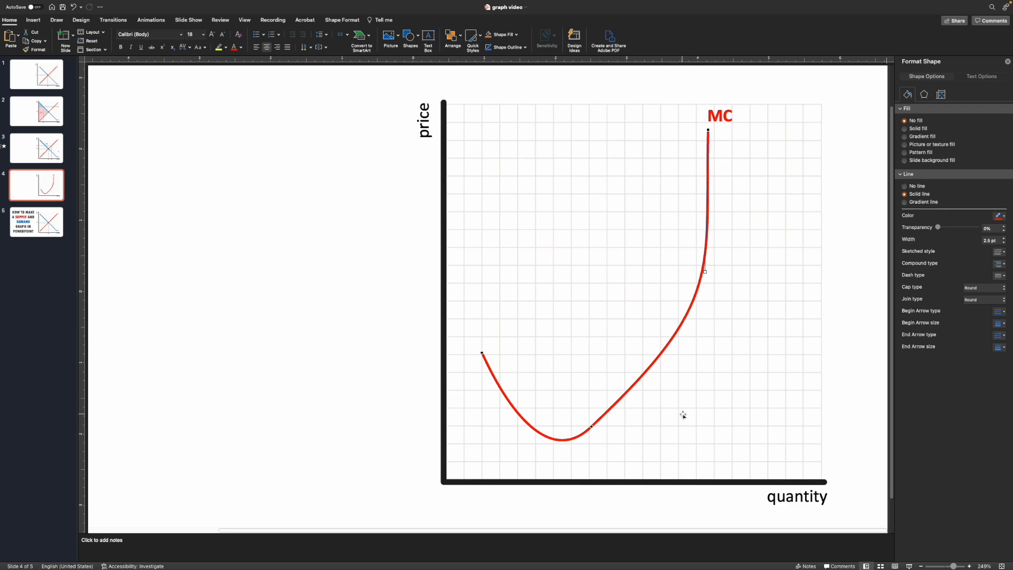
Undo the curve's point edits and its last height change, and leave point editing
{"action": "key", "text": "super+z"}
{"action": "key", "text": "super+z"}
{"action": "key", "text": "super+z"}
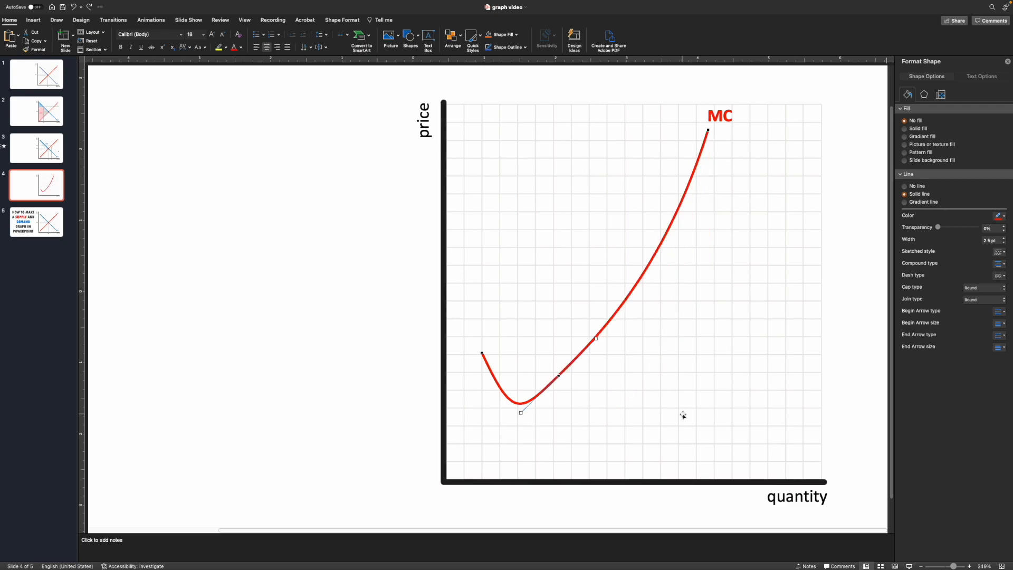
{"action": "key", "text": "Escape"}
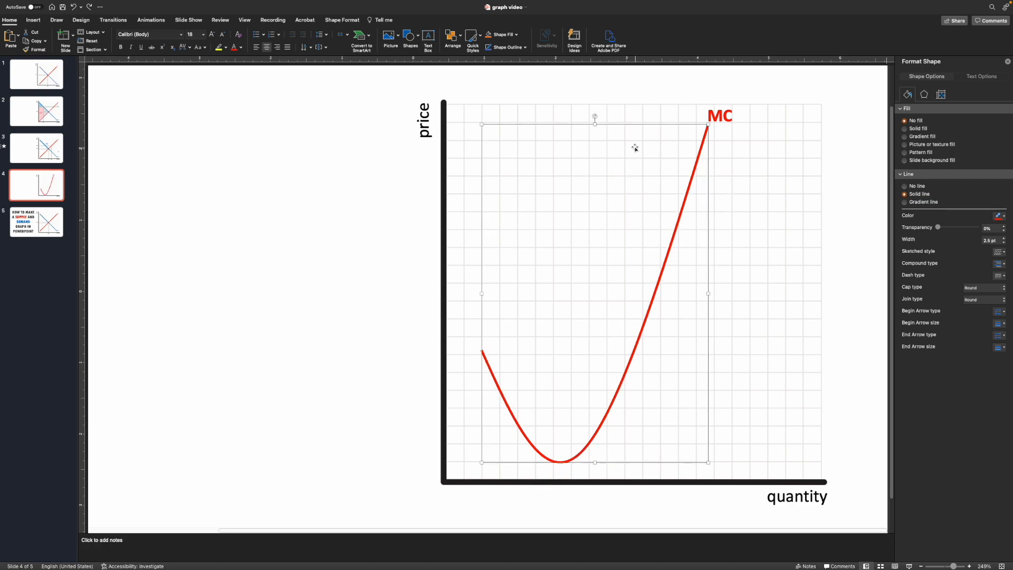
Resize the red curve so its upper end sits just below and left of the MC label, and set its line width to 3 pt
{"action": "mouse_move", "coordinate": [708, 293]}
{"action": "left_mouse_down"}
{"action": "mouse_move", "coordinate": [725, 293]}
{"action": "mouse_move", "coordinate": [714, 293]}
{"action": "left_mouse_up"}
{"action": "left_click_drag", "start_coordinate": [598, 124], "coordinate": [598, 141]}
{"action": "left_click_drag", "start_coordinate": [714, 302], "coordinate": [700, 302]}
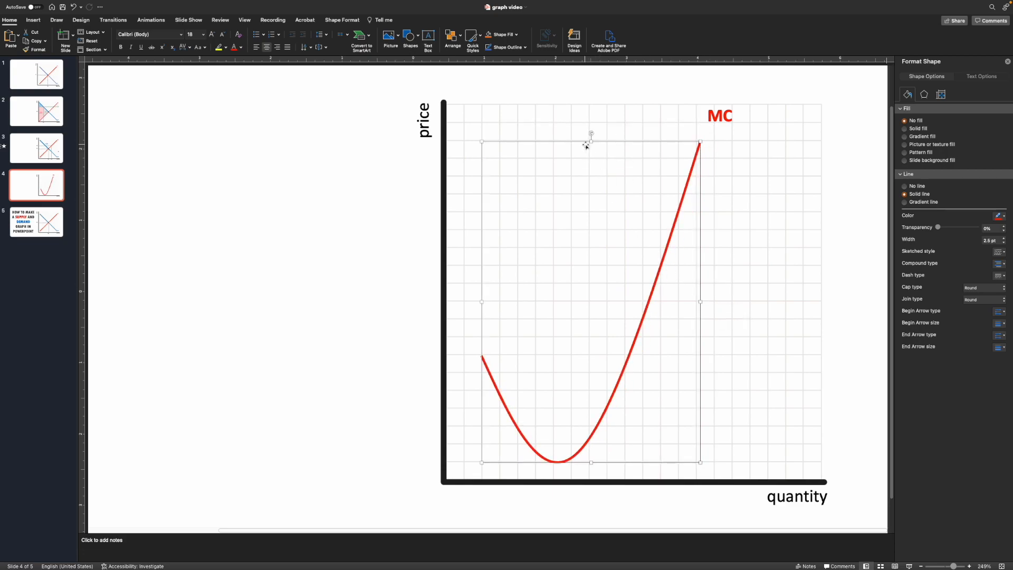
{"action": "left_click_drag", "start_coordinate": [592, 140], "coordinate": [591, 129]}
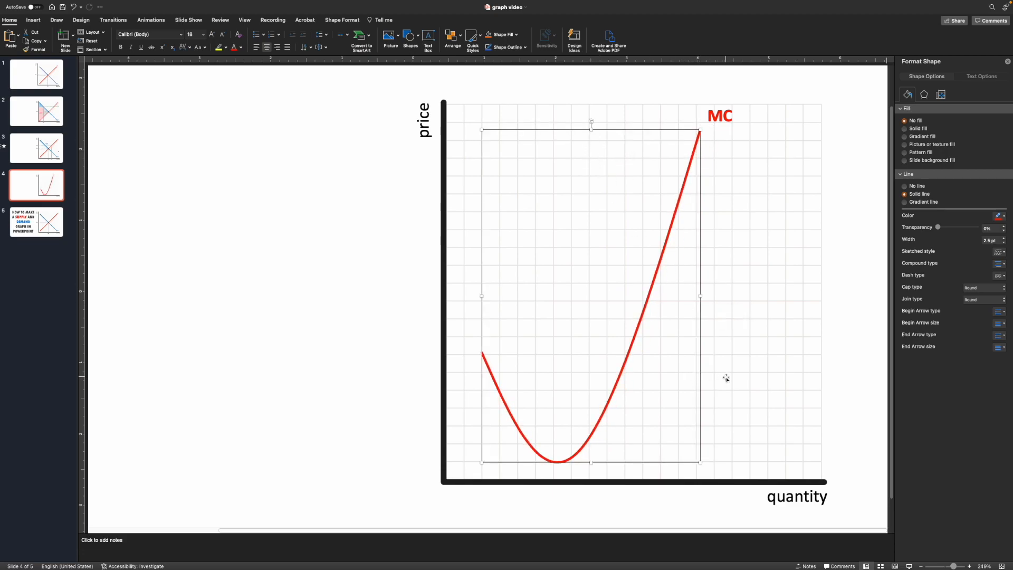
{"action": "left_click", "coordinate": [1004, 239]}
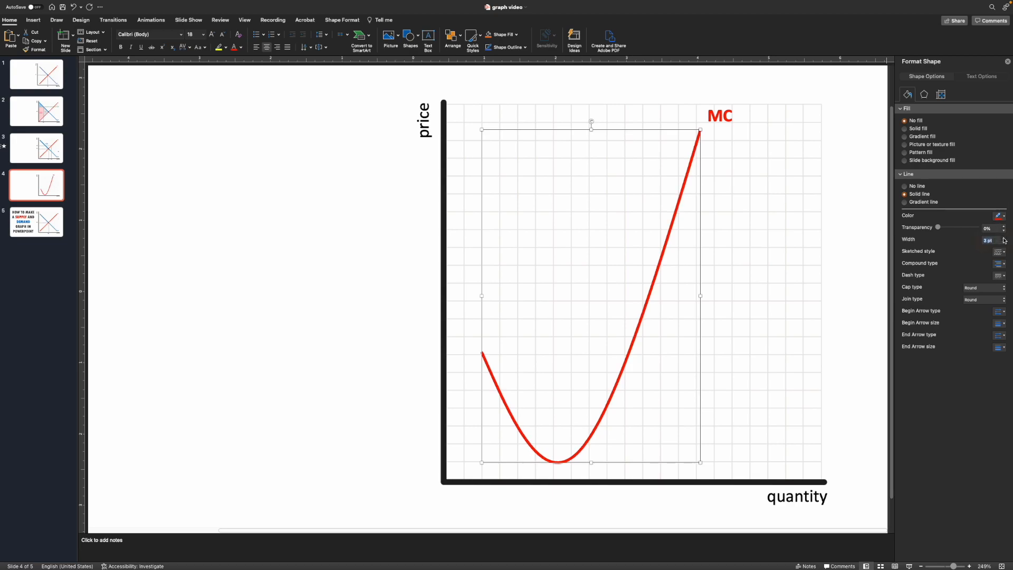
Narrow the red curve slightly and move the MC label to sit just above and beside its upper end
{"action": "left_click", "coordinate": [815, 282]}
{"action": "left_click", "coordinate": [719, 112]}
{"action": "left_click_drag", "start_coordinate": [731, 130], "coordinate": [730, 135]}
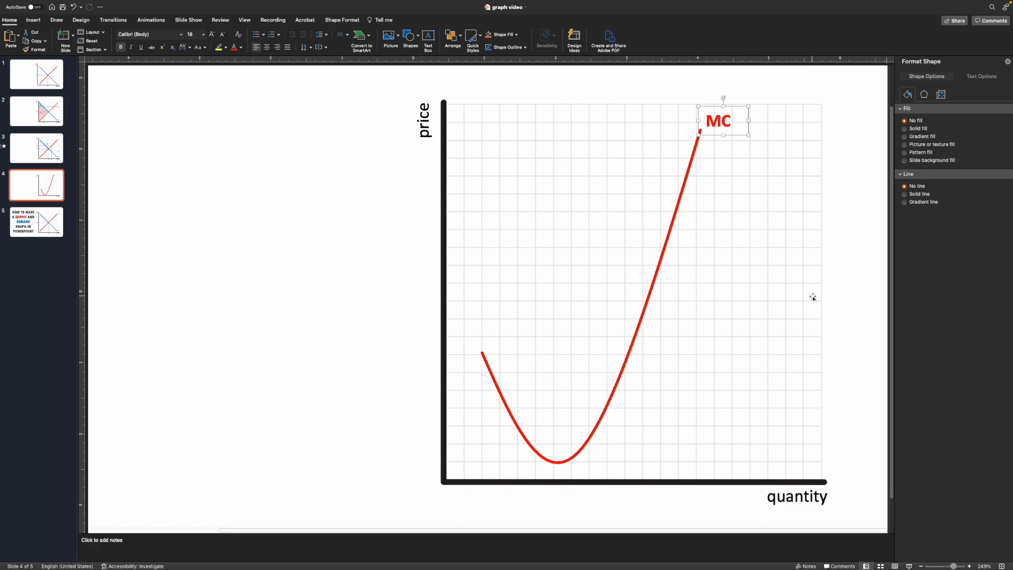
{"action": "left_click", "coordinate": [678, 216]}
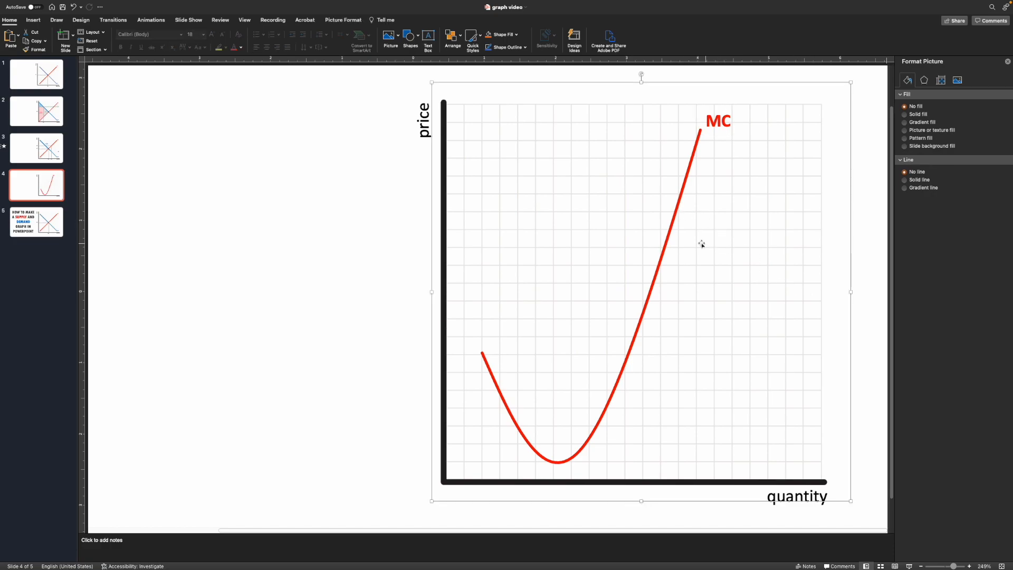
{"action": "left_click", "coordinate": [668, 238]}
{"action": "left_click_drag", "start_coordinate": [700, 297], "coordinate": [689, 294]}
{"action": "left_click", "coordinate": [733, 132]}
{"action": "left_click_drag", "start_coordinate": [732, 136], "coordinate": [720, 134]}
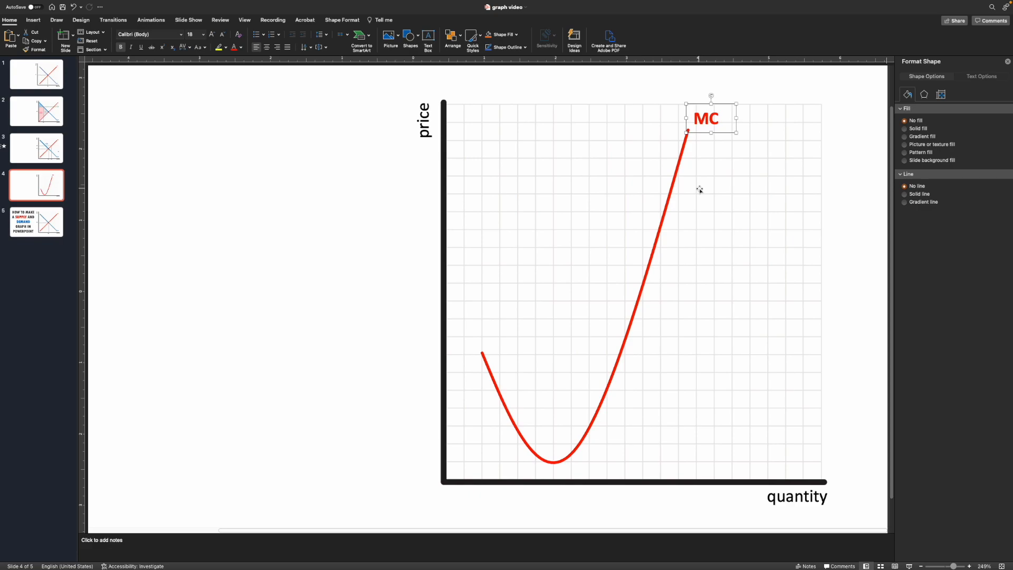
Draw a shallow U-shaped curve with the Curve shape, about 1.1" high and 4.22" wide, its lowest point on the upper red MC curve
{"action": "left_click", "coordinate": [613, 210]}
{"action": "left_click", "coordinate": [32, 20]}
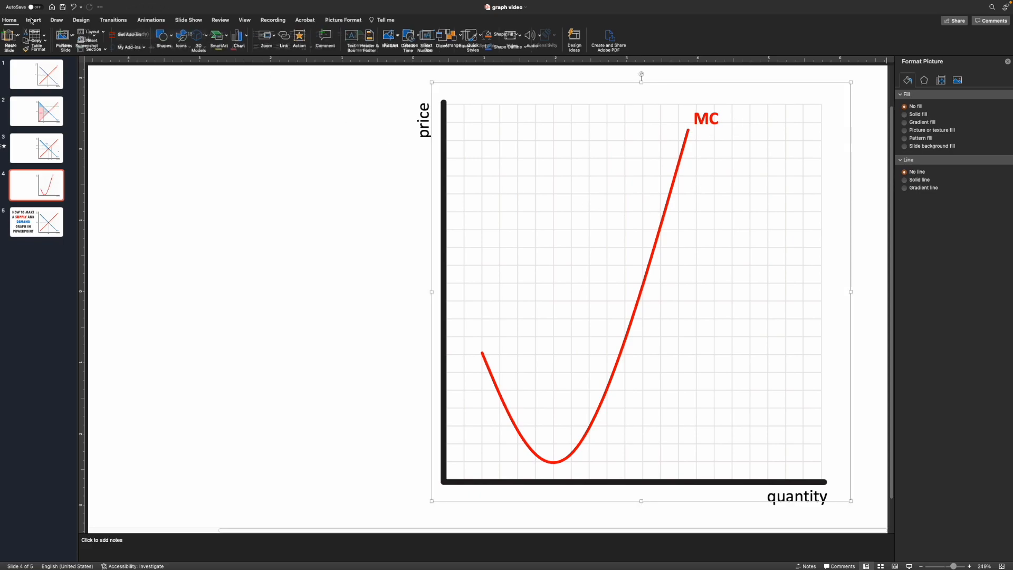
{"action": "left_click", "coordinate": [165, 38]}
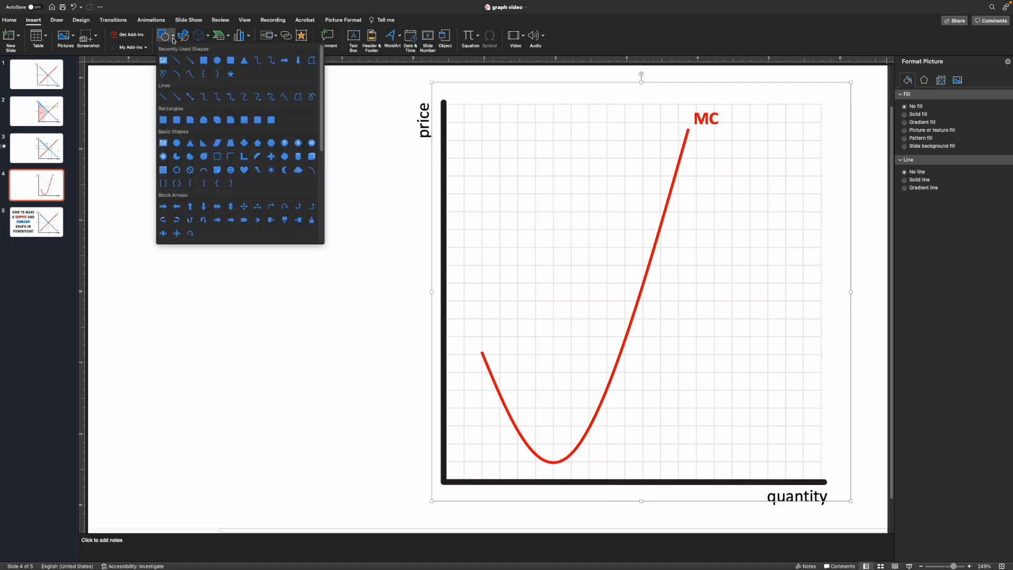
{"action": "left_click", "coordinate": [284, 98]}
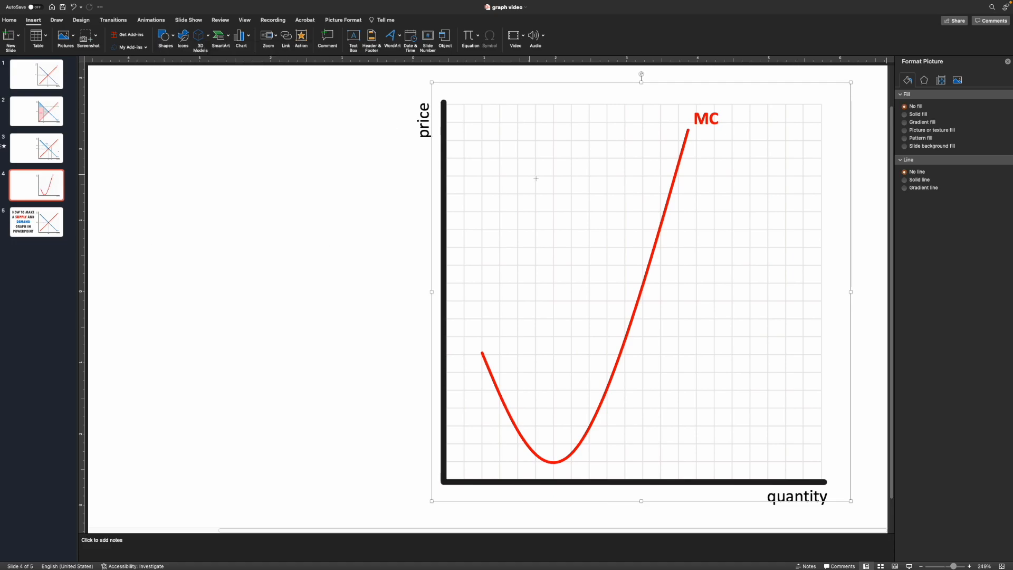
{"action": "left_click", "coordinate": [499, 153]}
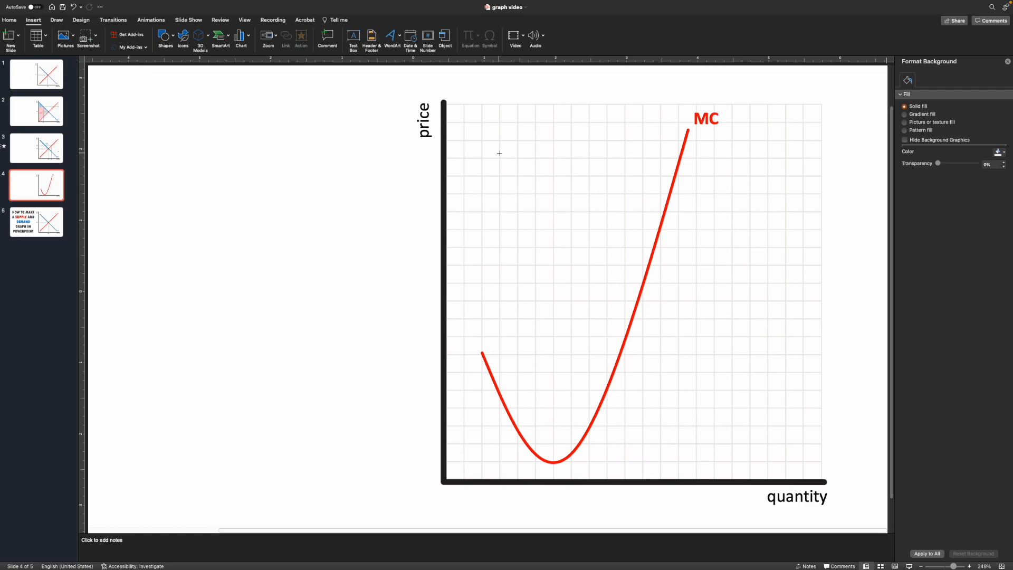
{"action": "mouse_move", "coordinate": [516, 158]}
{"action": "left_mouse_down"}
{"action": "mouse_move", "coordinate": [659, 230]}
{"action": "mouse_move", "coordinate": [593, 192]}
{"action": "mouse_move", "coordinate": [658, 230]}
{"action": "mouse_move", "coordinate": [512, 167]}
{"action": "mouse_move", "coordinate": [659, 230]}
{"action": "left_mouse_up"}
{"action": "left_click", "coordinate": [659, 231]}
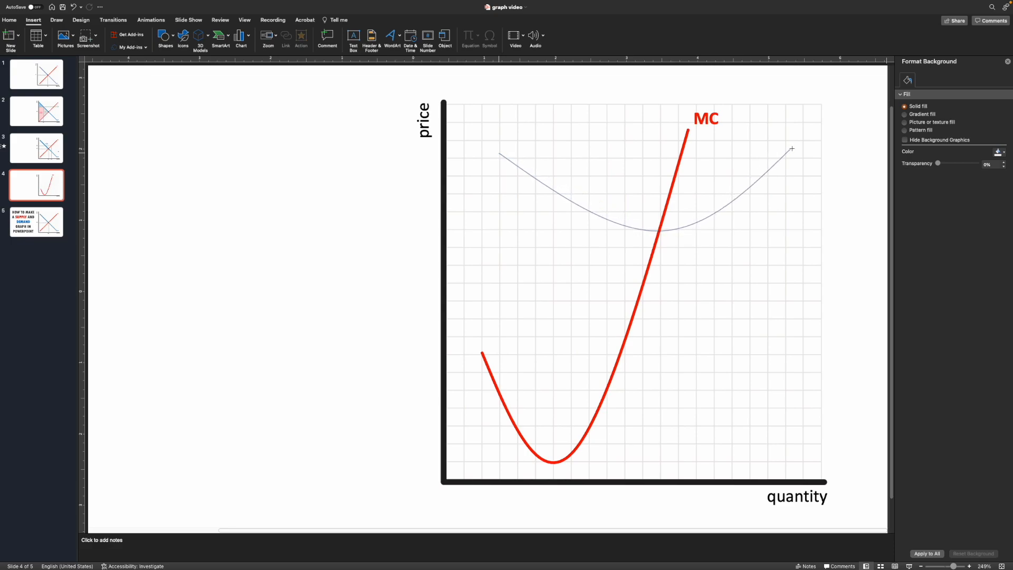
{"action": "double_click", "coordinate": [799, 155]}
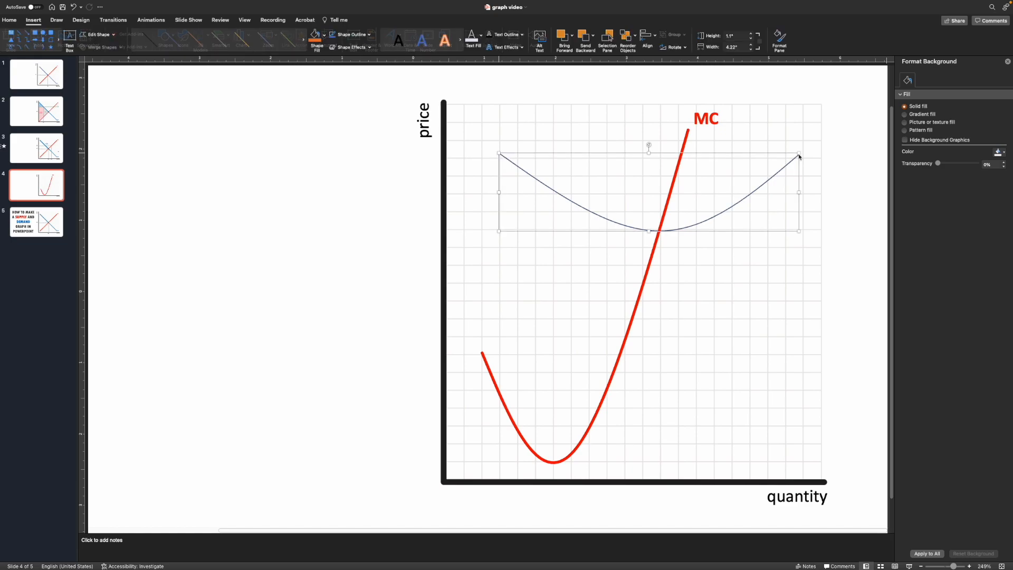
Set the new shallow curve's line width to 3 pt and its line color to dark blue
{"action": "left_click", "coordinate": [662, 259]}
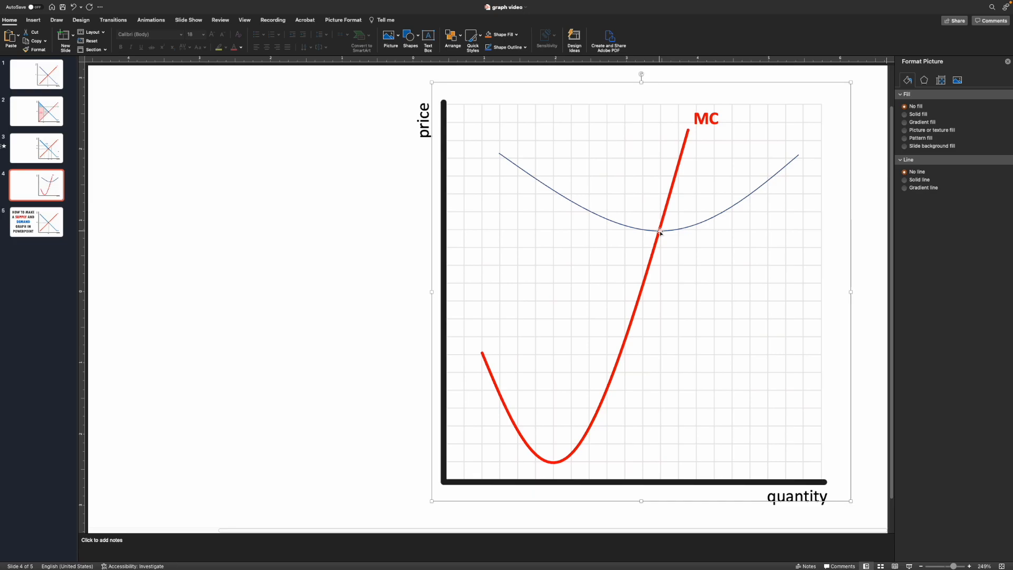
{"action": "left_click", "coordinate": [669, 231]}
{"action": "left_click", "coordinate": [1004, 237]}
{"action": "left_click", "coordinate": [1004, 237]}
{"action": "left_click", "coordinate": [1004, 237]}
{"action": "left_click", "coordinate": [1004, 237]}
{"action": "left_click", "coordinate": [1003, 237]}
{"action": "left_click", "coordinate": [1004, 237]}
{"action": "left_click", "coordinate": [1004, 237]}
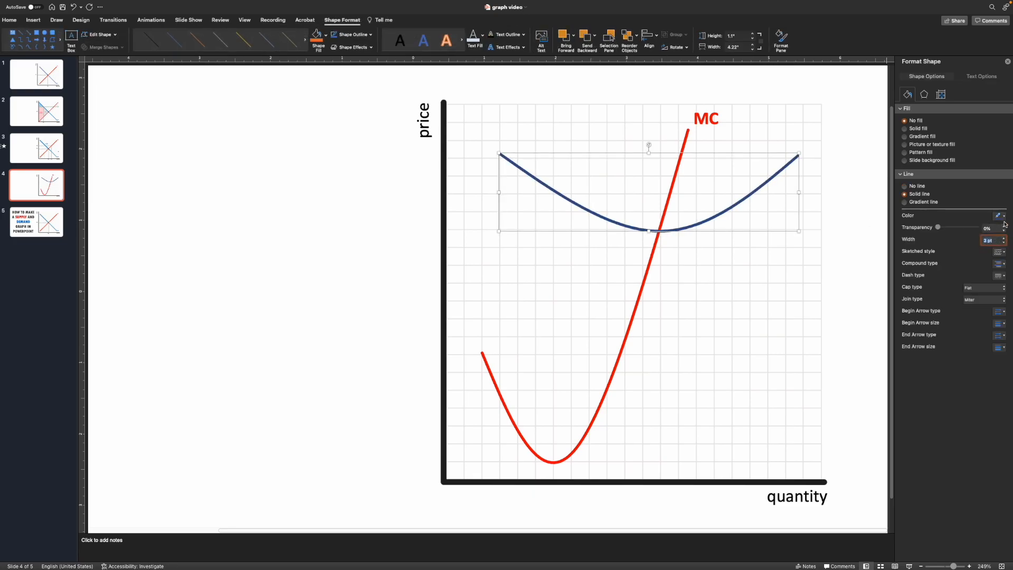
{"action": "left_click", "coordinate": [1001, 216]}
{"action": "left_click", "coordinate": [1002, 292]}
Set both the cap type and the join type of the dark blue curve's line to Round
{"action": "left_click", "coordinate": [996, 287]}
{"action": "left_click", "coordinate": [981, 280]}
{"action": "left_click", "coordinate": [985, 300]}
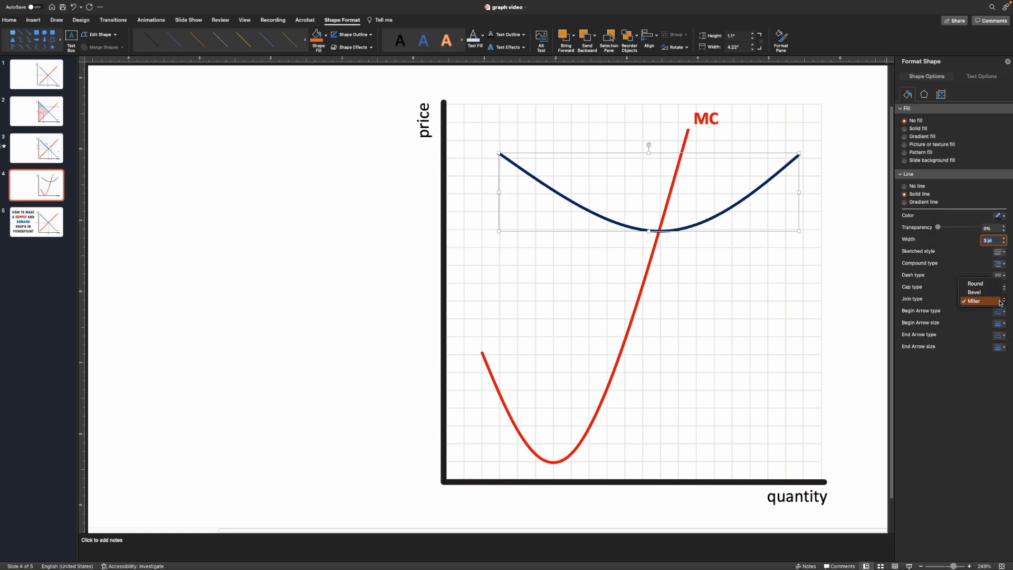
{"action": "left_click", "coordinate": [976, 282]}
{"action": "left_click", "coordinate": [731, 301]}
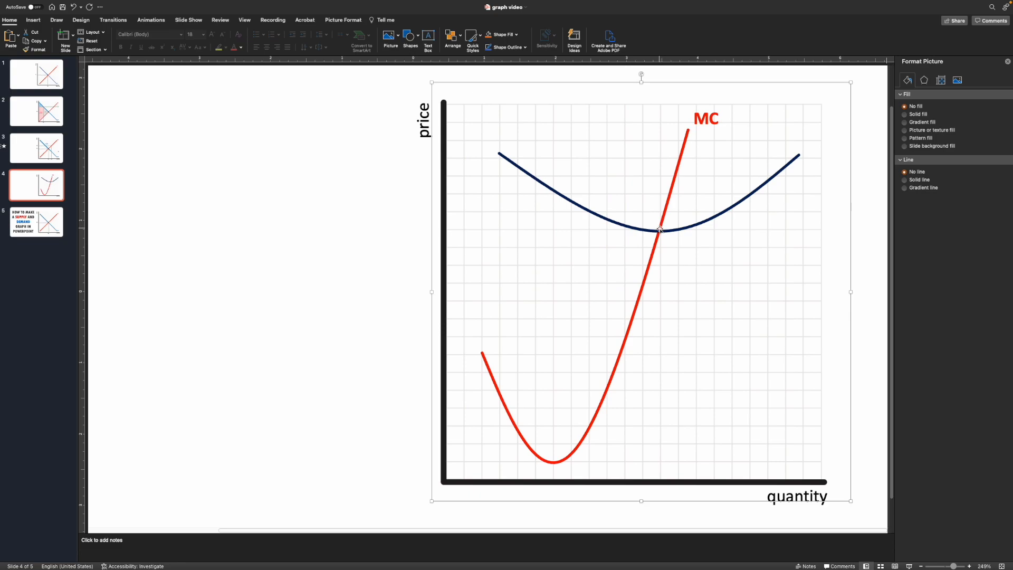
Duplicate the MC label to the far upper end of the dark blue curve and change its text to ATC
{"action": "left_click", "coordinate": [716, 135]}
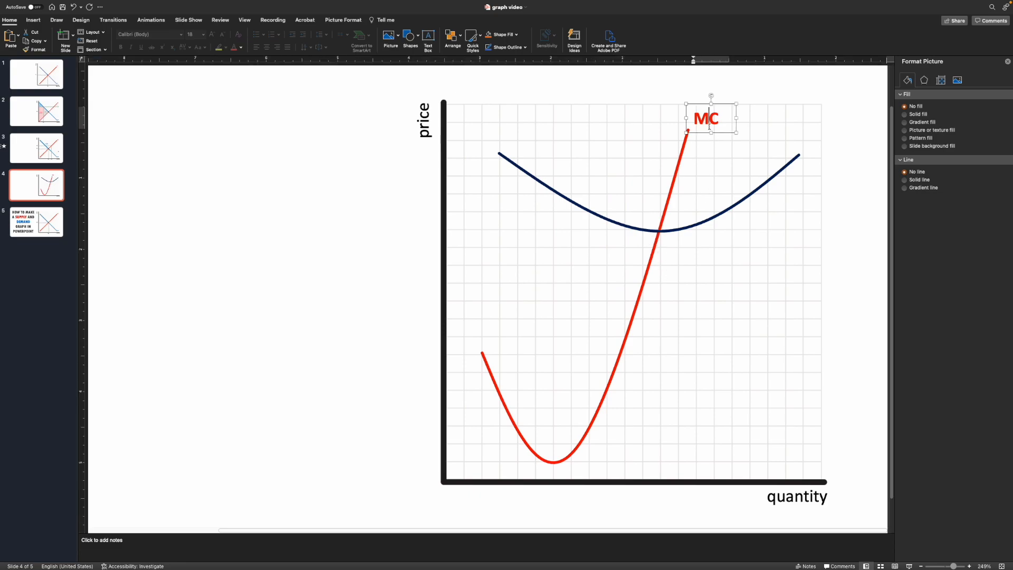
{"action": "left_click_drag", "start_coordinate": [716, 136], "coordinate": [825, 155]}
{"action": "double_click", "coordinate": [817, 144]}
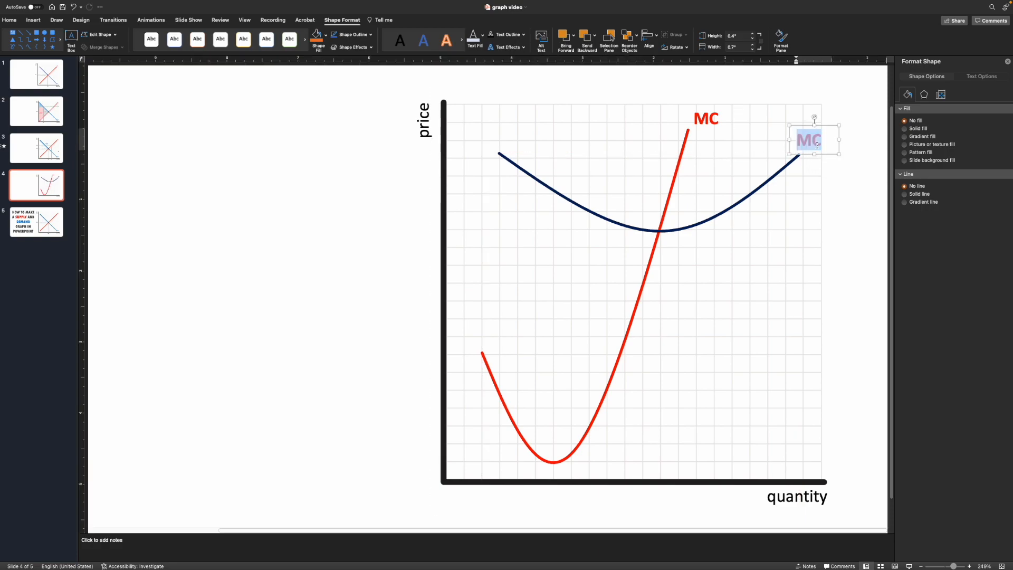
{"action": "type", "text": "ATC"}
Color the ATC label text dark blue to match its curve
{"action": "double_click", "coordinate": [813, 142]}
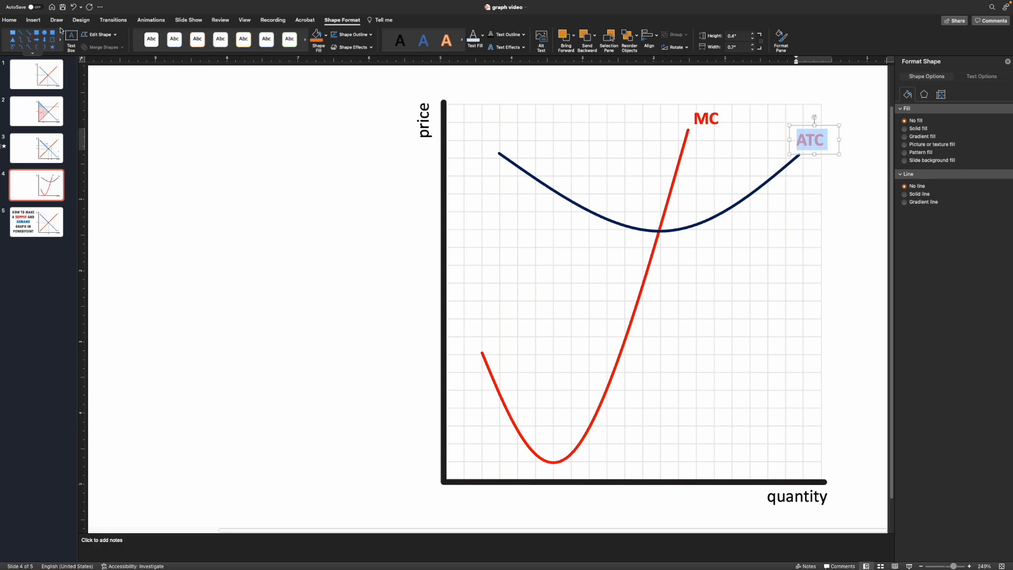
{"action": "left_click", "coordinate": [17, 23]}
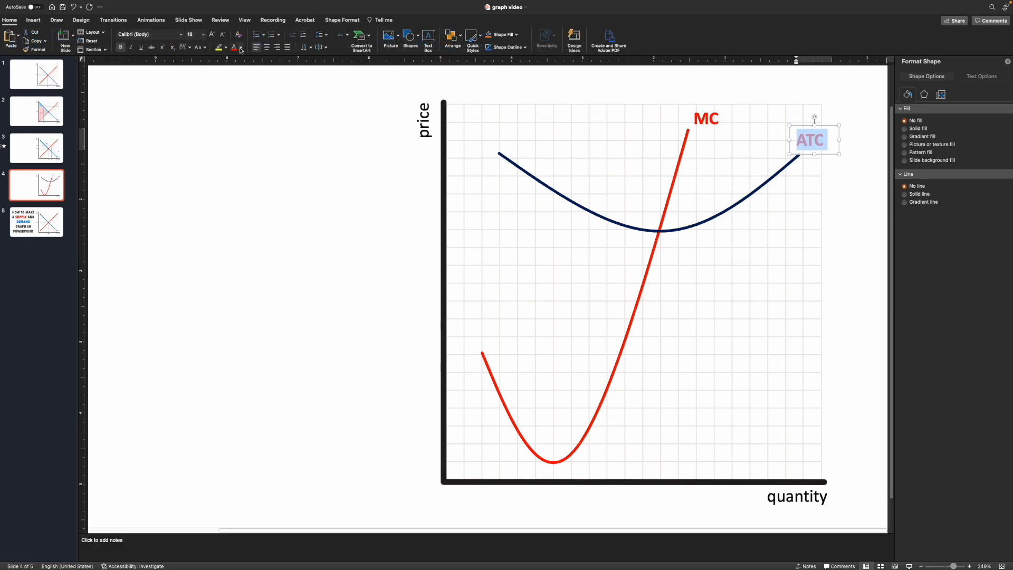
{"action": "left_click", "coordinate": [241, 47]}
{"action": "left_click", "coordinate": [294, 123]}
{"action": "left_click", "coordinate": [571, 244]}
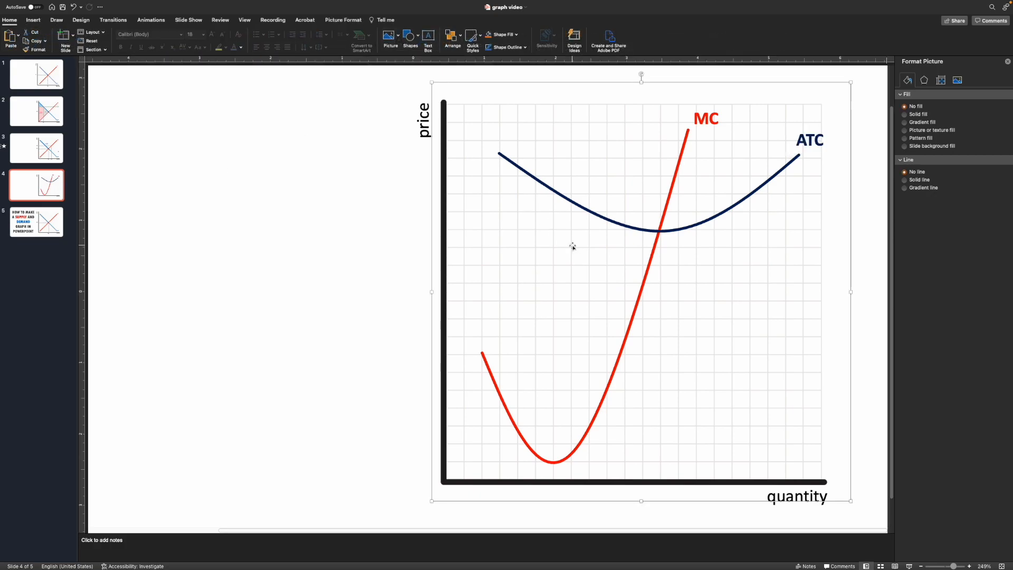
{"action": "left_click", "coordinate": [806, 141]}
{"action": "left_click", "coordinate": [778, 169], "text": "shift"}
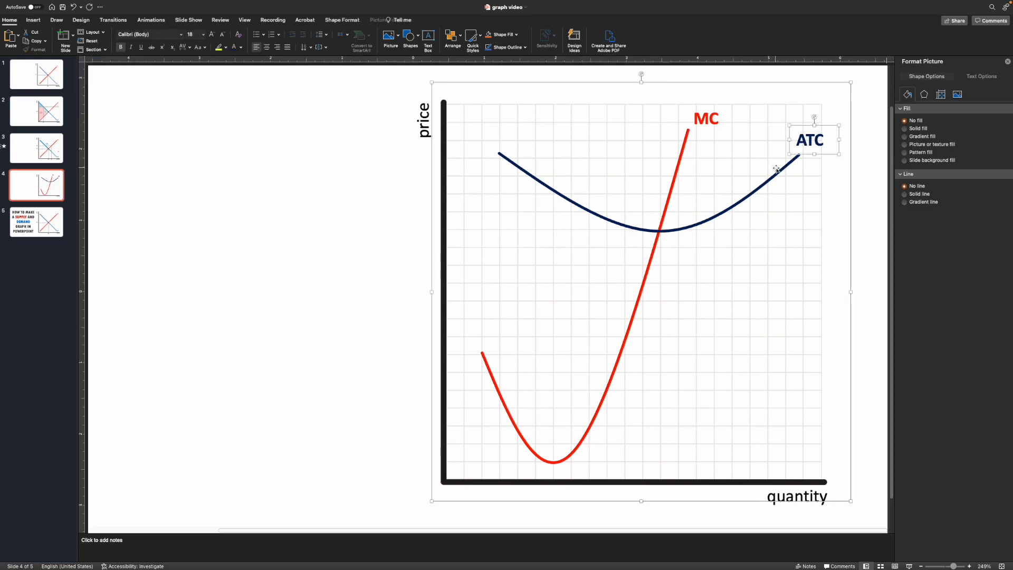
{"action": "left_click", "coordinate": [806, 143]}
{"action": "left_click", "coordinate": [773, 183], "text": "shift"}
{"action": "left_click", "coordinate": [786, 175], "text": "shift"}
{"action": "left_click", "coordinate": [780, 171], "text": "shift"}
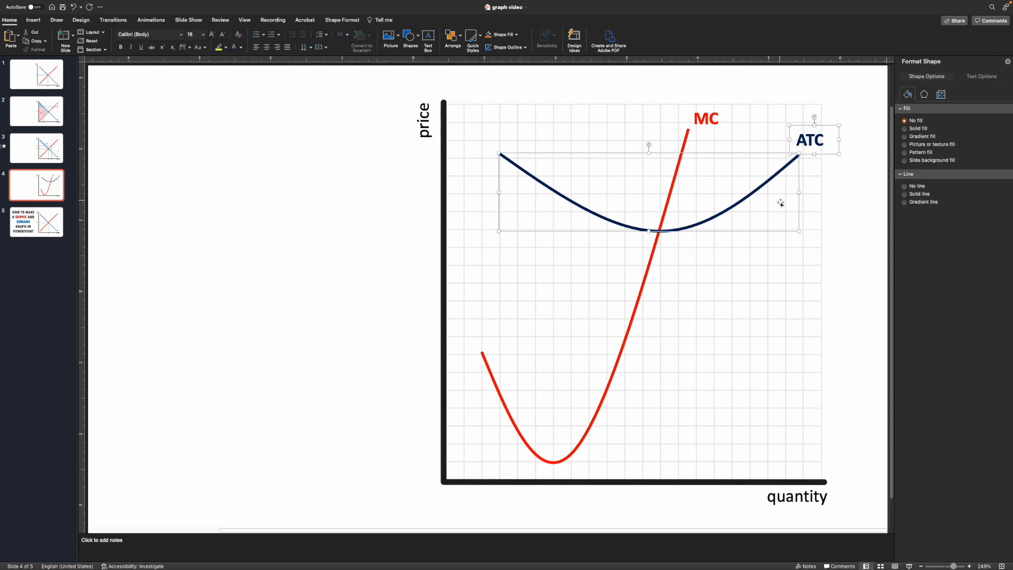
{"action": "left_click", "coordinate": [757, 203]}
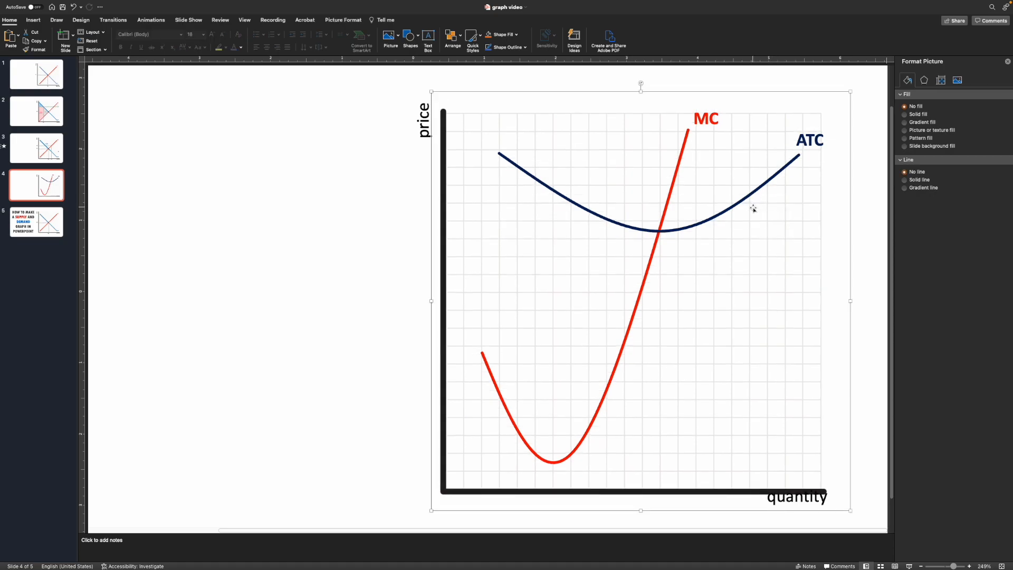
Move the dark blue curve and its ATC label together slightly down and left, keeping the curve's lowest point on the MC curve
{"action": "left_click", "coordinate": [756, 191]}
{"action": "left_click", "coordinate": [815, 149], "text": "shift"}
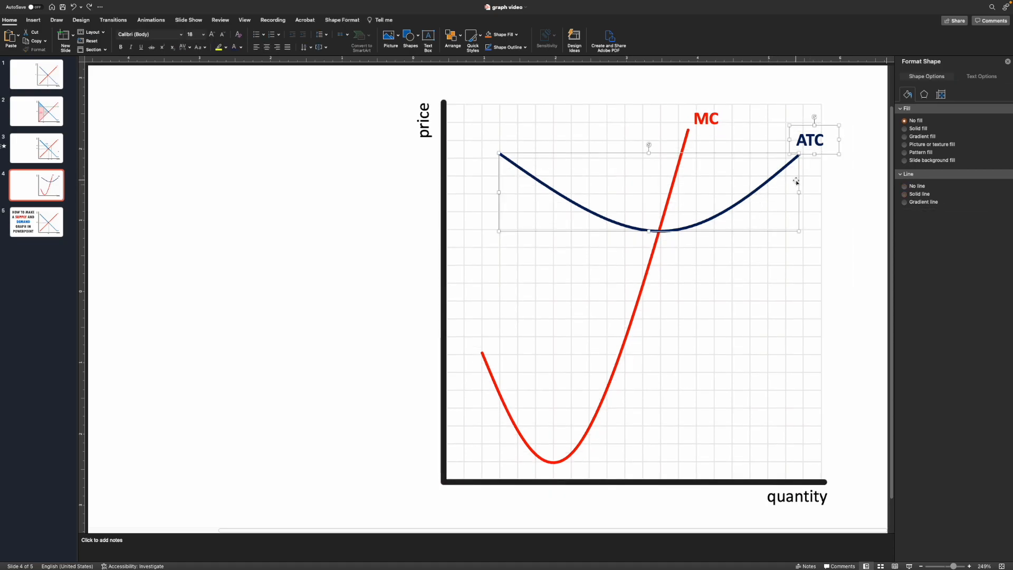
{"action": "left_click_drag", "start_coordinate": [779, 172], "coordinate": [773, 185]}
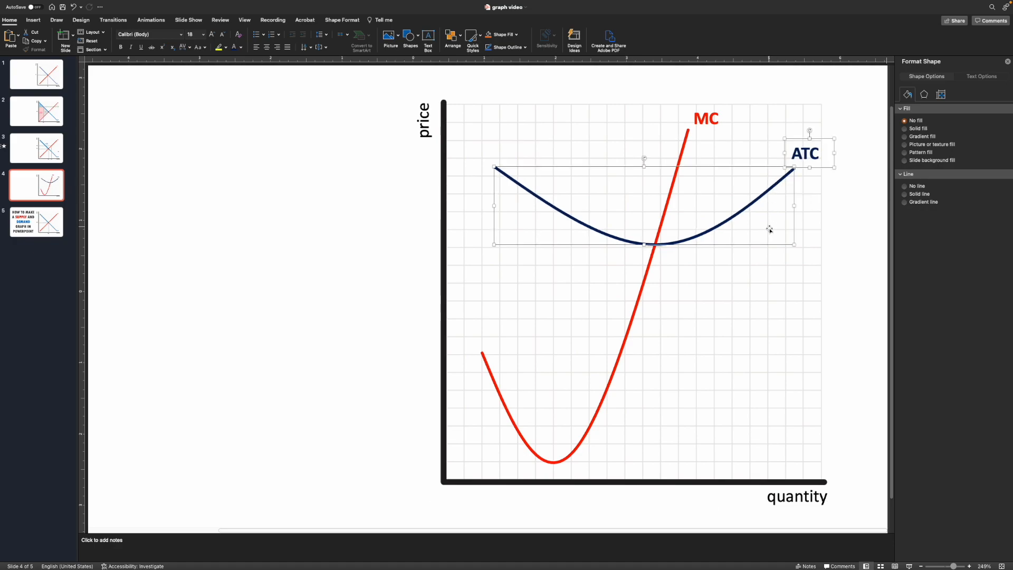
{"action": "left_click", "coordinate": [770, 274]}
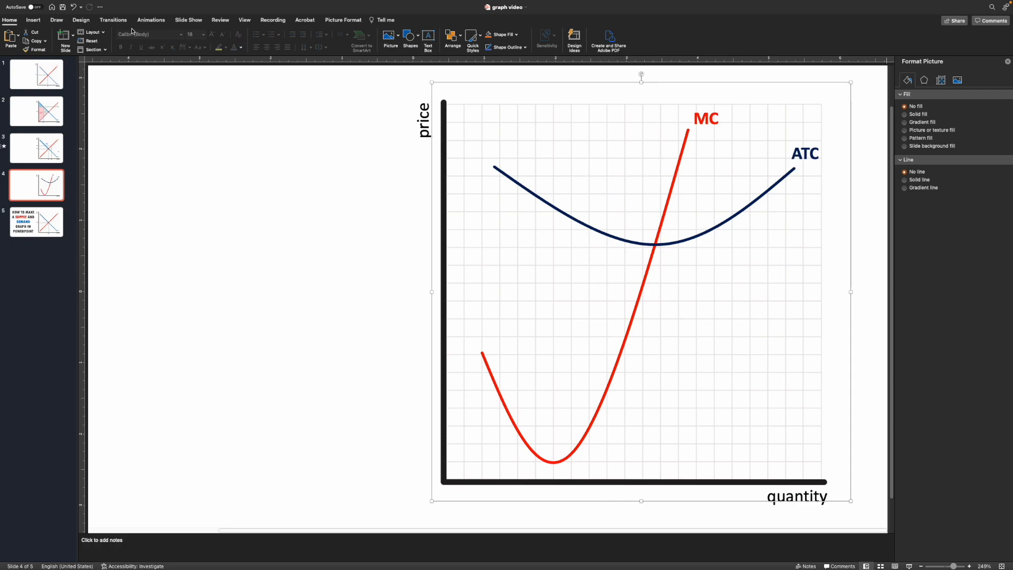
Draw a second U-shaped curve below the ATC curve with the Curve shape, about 1.73" high and 4.29" wide, bottoming out near the MC curve
{"action": "left_click", "coordinate": [33, 22]}
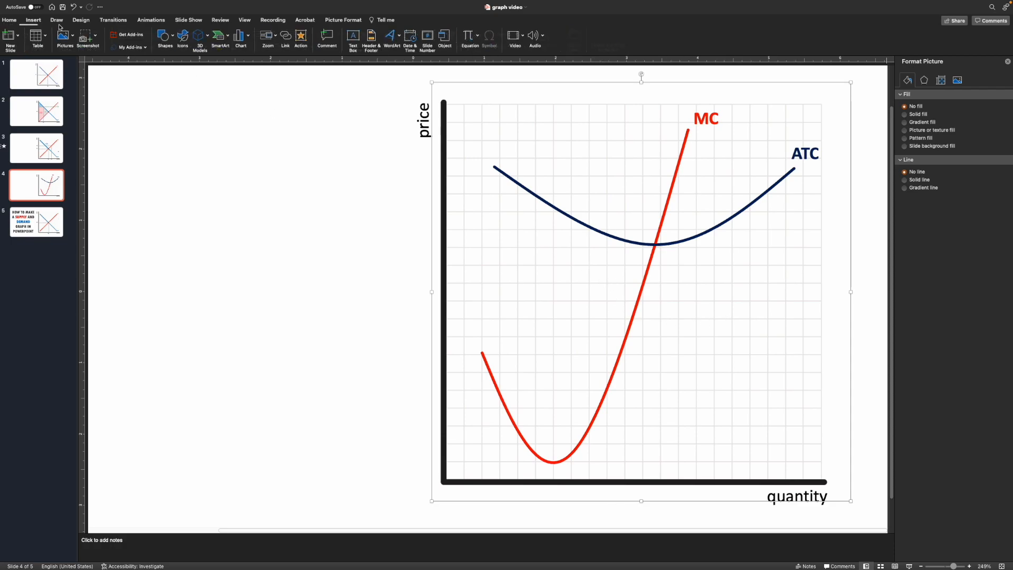
{"action": "left_click", "coordinate": [164, 35]}
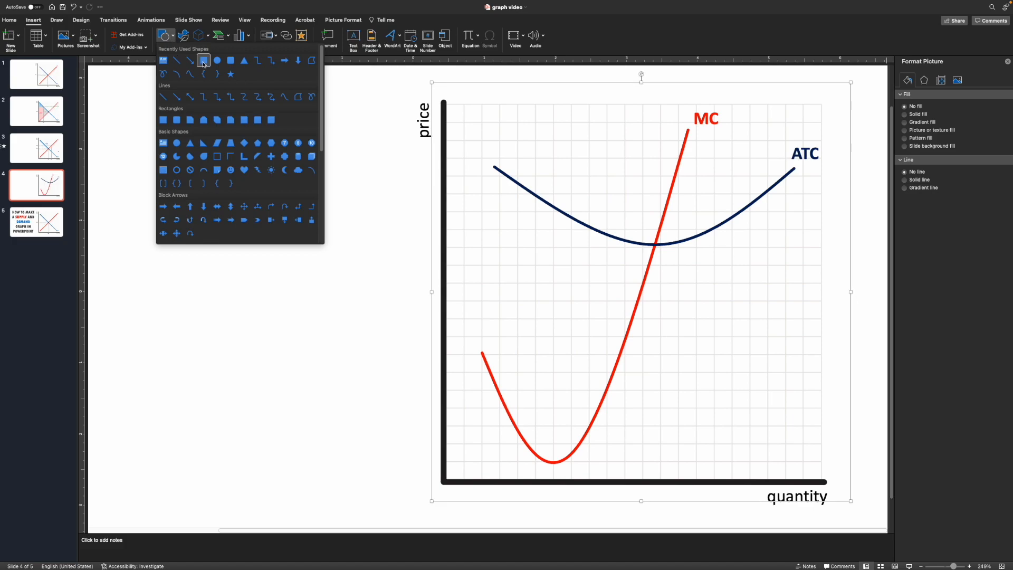
{"action": "left_click", "coordinate": [285, 99]}
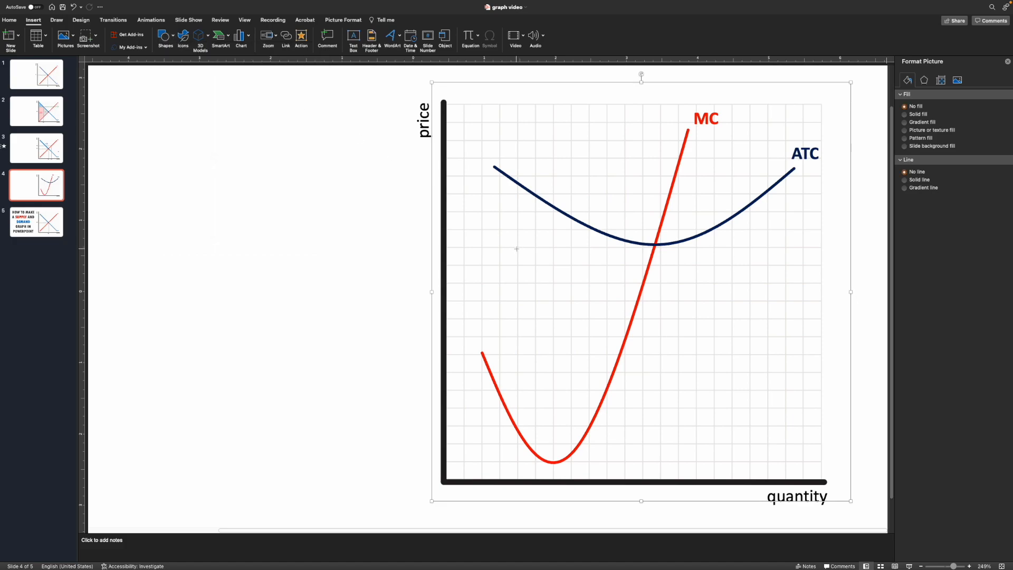
{"action": "left_click", "coordinate": [489, 238]}
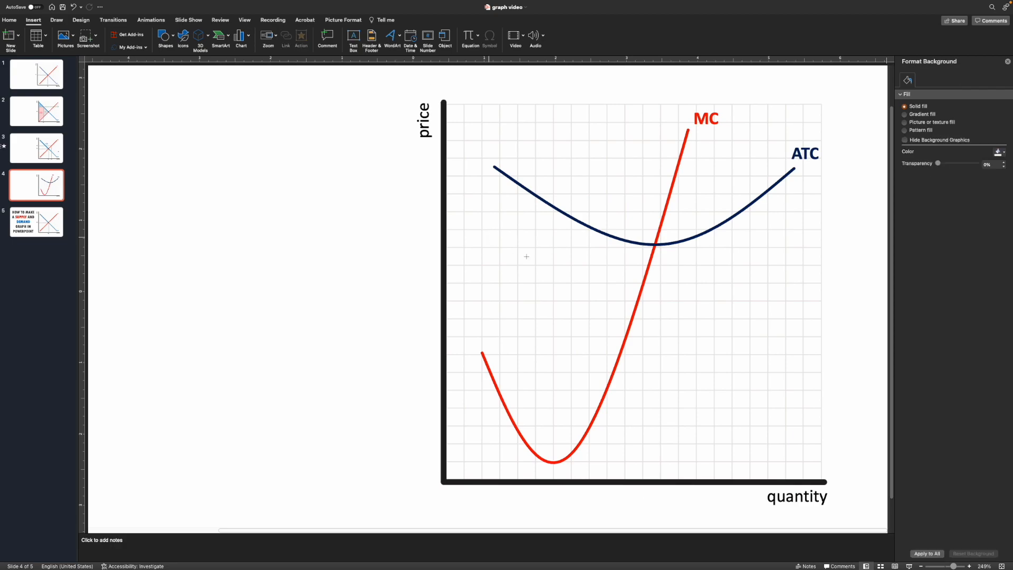
{"action": "left_click", "coordinate": [632, 317]}
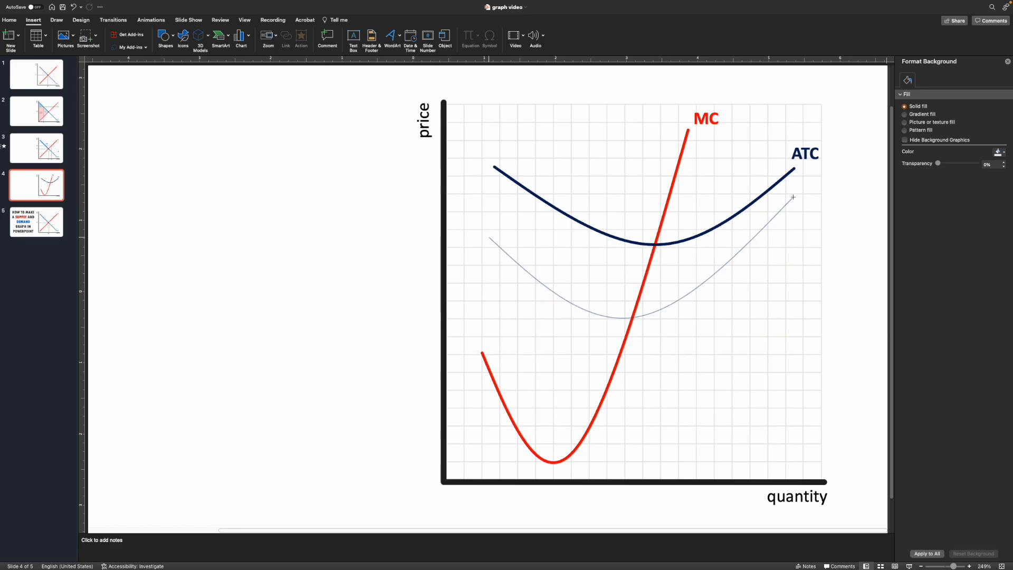
{"action": "double_click", "coordinate": [793, 197]}
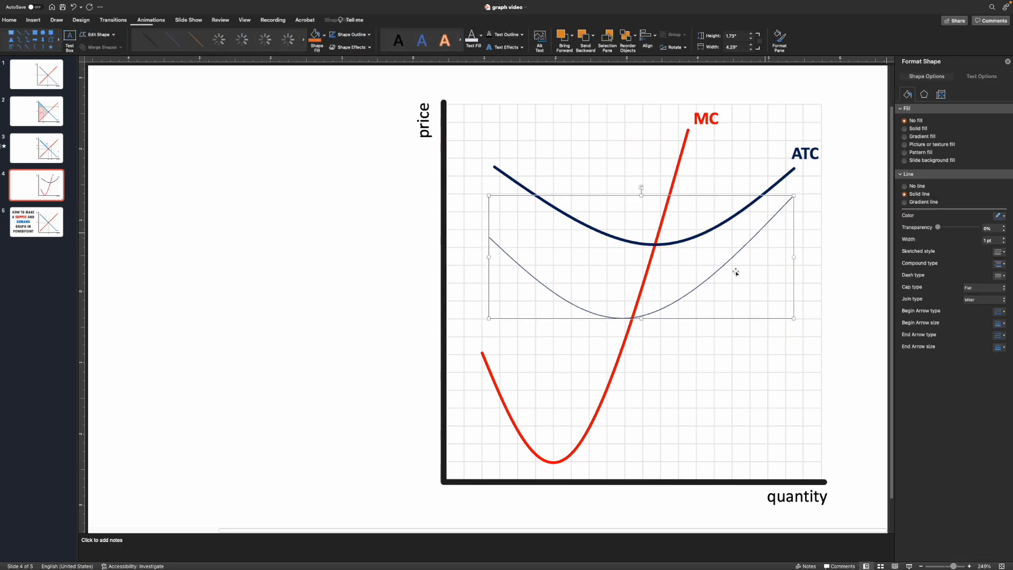
{"action": "left_click", "coordinate": [620, 316]}
{"action": "left_click", "coordinate": [659, 311]}
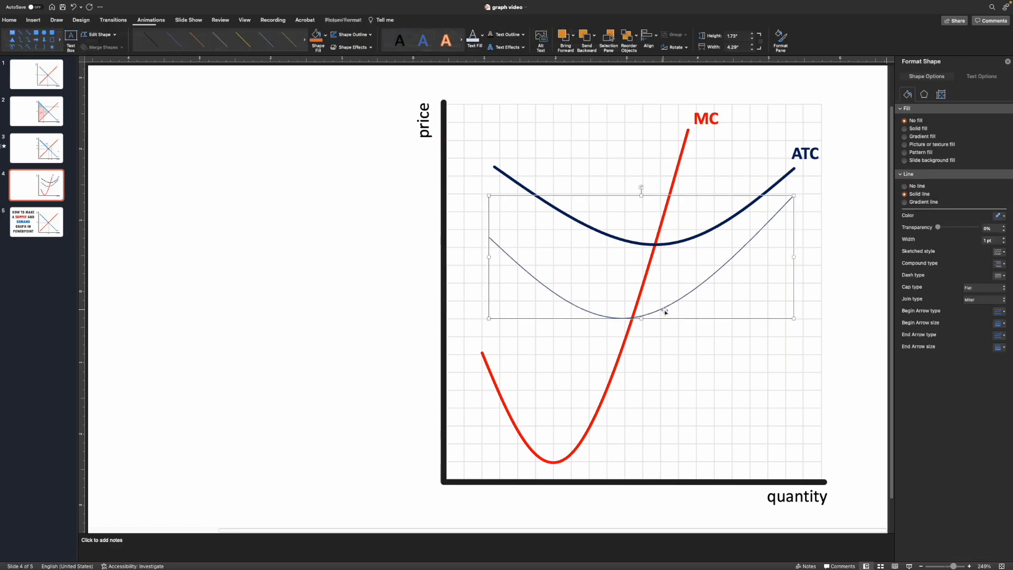
{"action": "left_click_drag", "start_coordinate": [664, 311], "coordinate": [667, 311]}
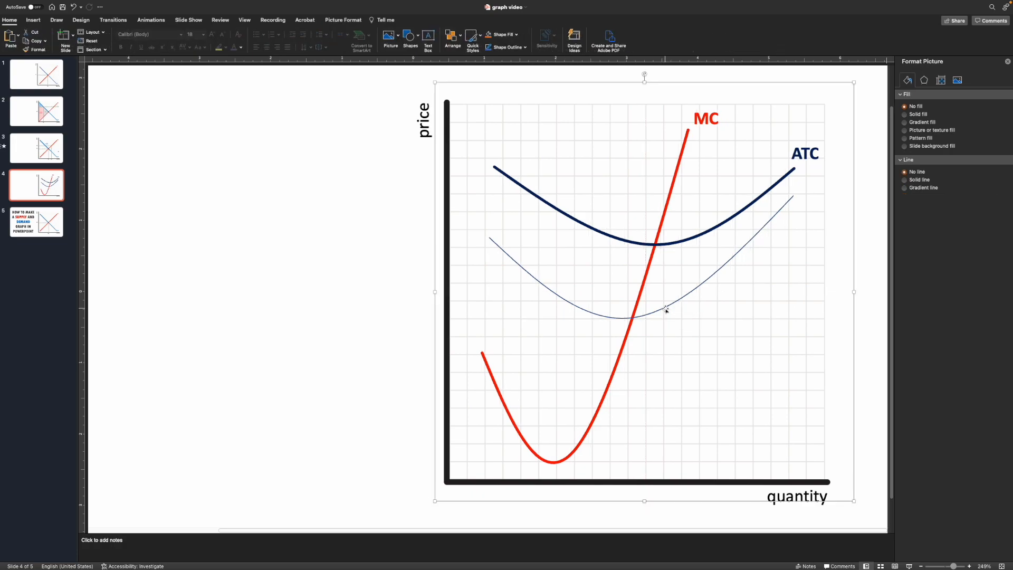
{"action": "key", "text": "ctrl+z"}
Nudge the thin lower curve right until its lowest point sits on the red MC curve
{"action": "left_click", "coordinate": [666, 309]}
{"action": "key", "text": "Right"}
{"action": "key", "text": "Right"}
{"action": "key", "text": "Right"}
{"action": "key", "text": "Right"}
{"action": "key", "text": "Right"}
{"action": "key", "text": "Right"}
{"action": "key", "text": "Right"}
{"action": "key", "text": "Right"}
{"action": "key", "text": "Right"}
{"action": "key", "text": "Right"}
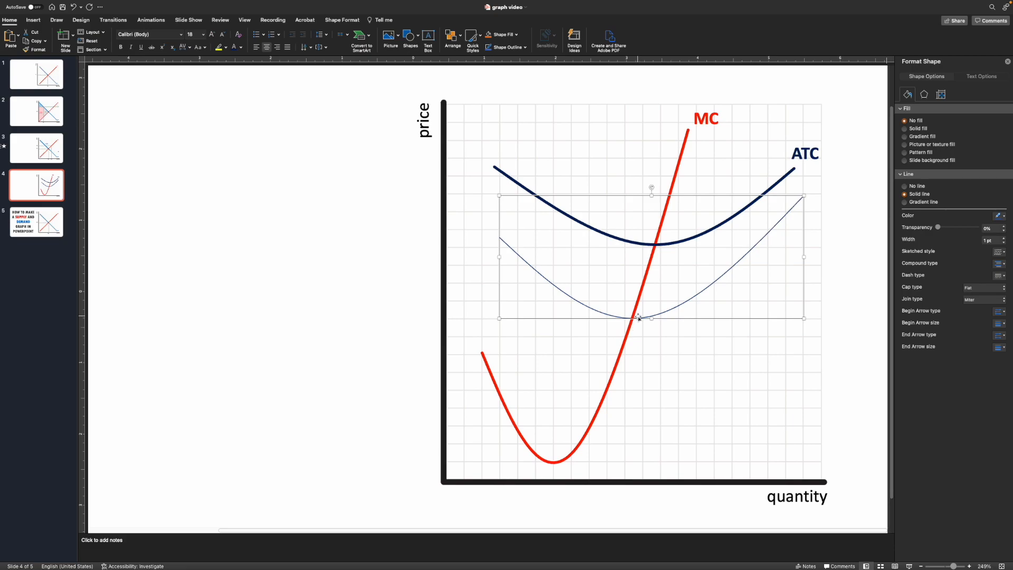
Color the thin lower U-shaped curve's line dark green
{"action": "left_click", "coordinate": [747, 257]}
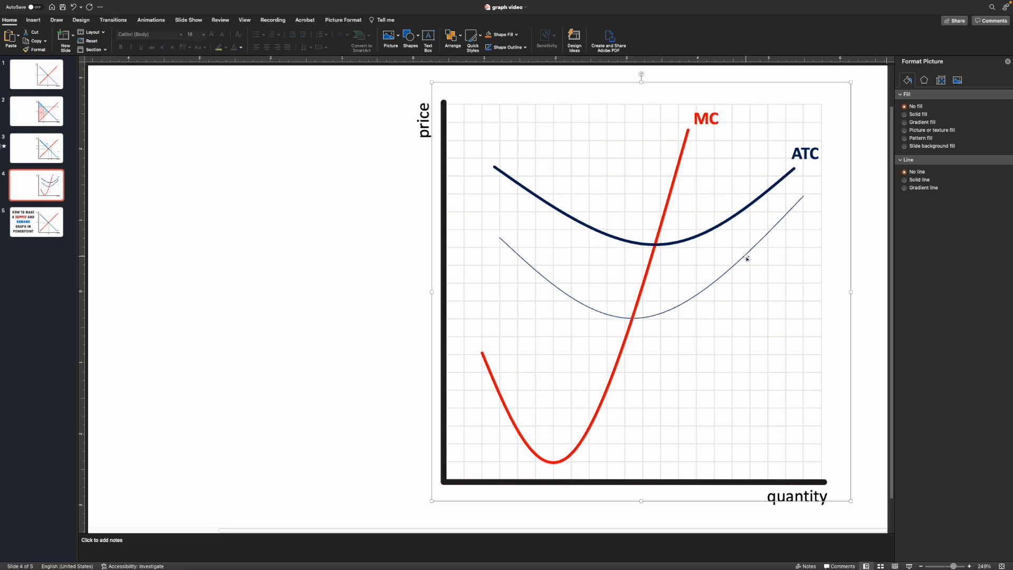
{"action": "left_click", "coordinate": [744, 256]}
{"action": "left_click", "coordinate": [1006, 217]}
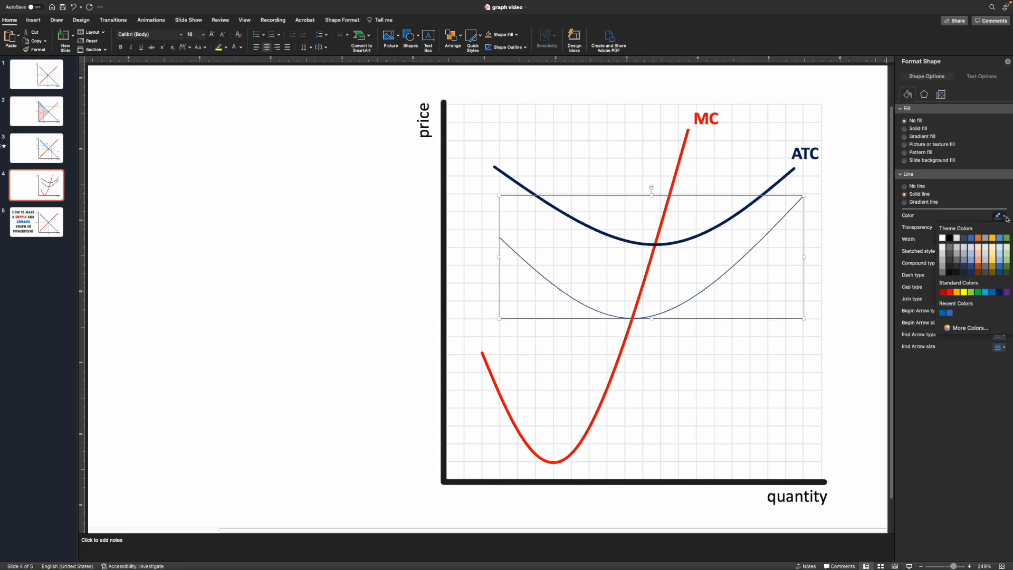
{"action": "left_click", "coordinate": [971, 293]}
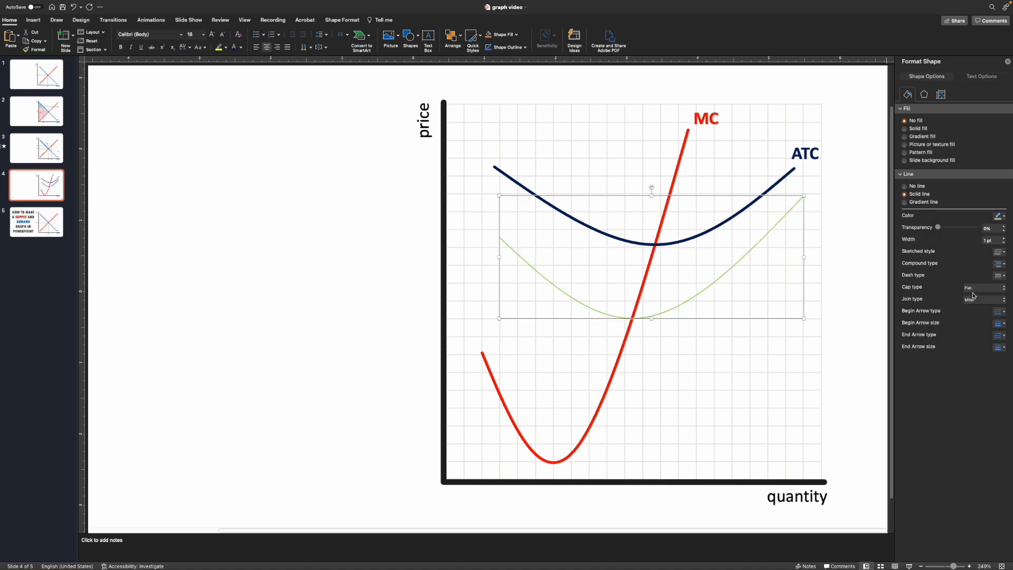
{"action": "left_click", "coordinate": [1005, 217]}
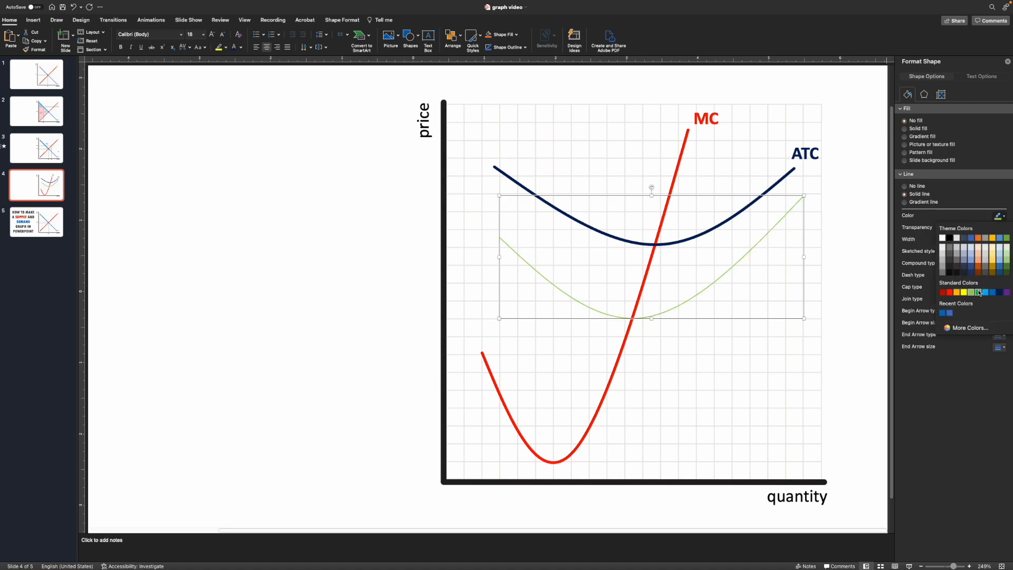
{"action": "left_click", "coordinate": [979, 292]}
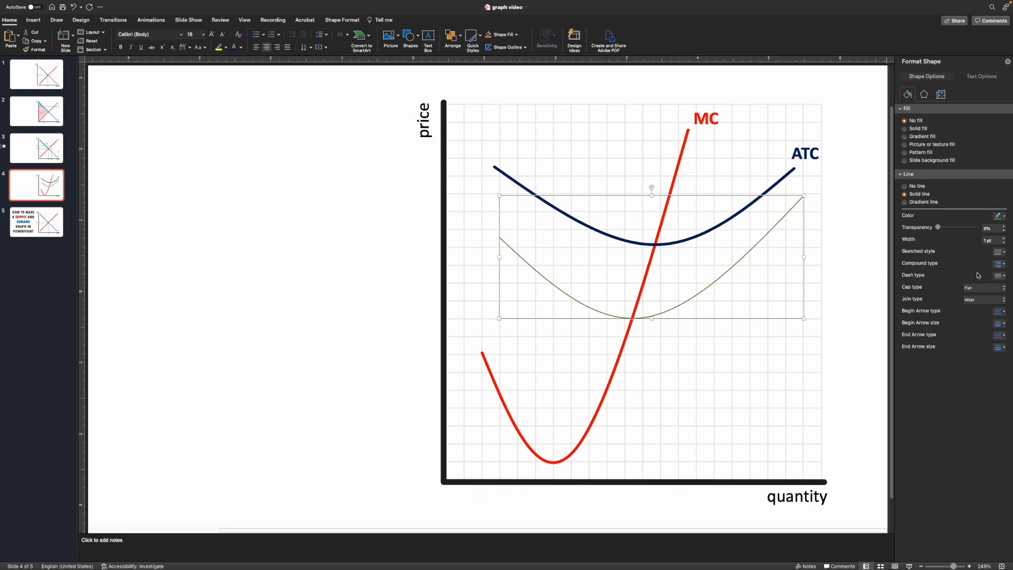
Set the green curve's line width to 3 pt
{"action": "left_click", "coordinate": [1005, 238]}
{"action": "left_click", "coordinate": [1005, 239]}
{"action": "left_click", "coordinate": [1004, 238]}
{"action": "left_click", "coordinate": [1005, 238]}
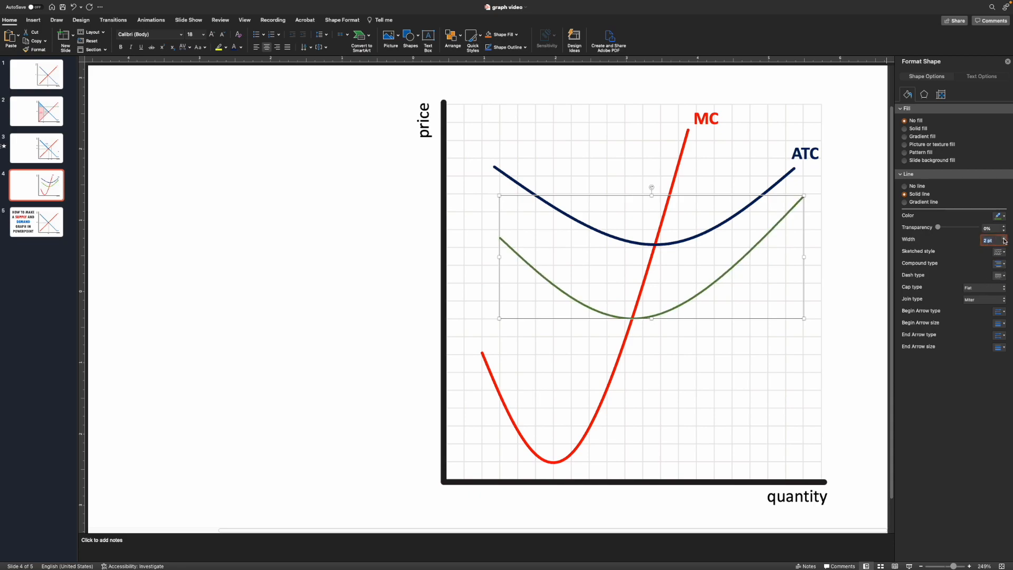
{"action": "left_click", "coordinate": [1005, 239]}
{"action": "left_click", "coordinate": [1005, 238]}
{"action": "left_click", "coordinate": [1005, 239]}
{"action": "left_click", "coordinate": [1005, 238]}
{"action": "left_click", "coordinate": [1005, 238]}
{"action": "left_click", "coordinate": [1005, 239]}
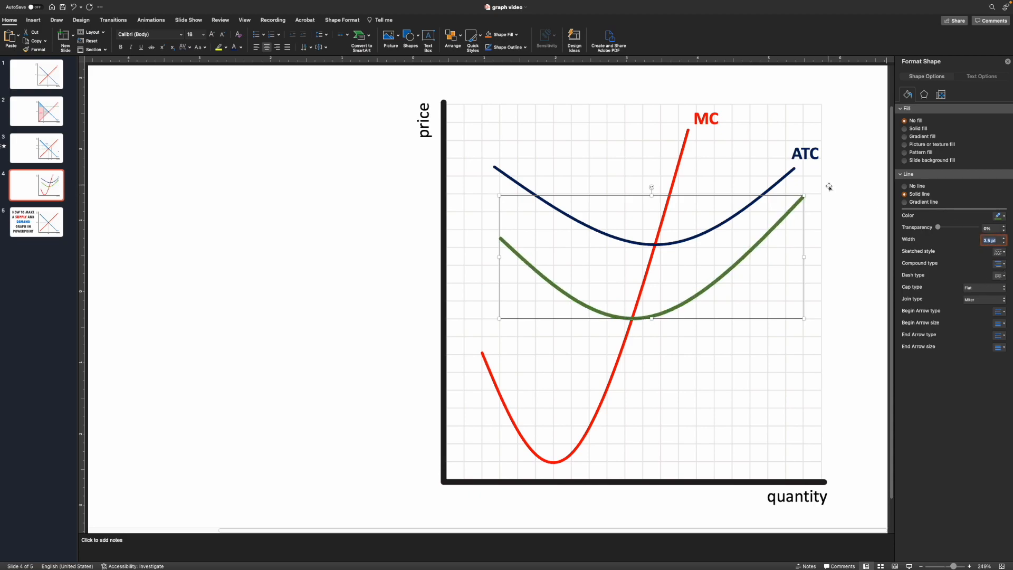
{"action": "left_click", "coordinate": [1005, 243]}
{"action": "left_click", "coordinate": [1005, 243]}
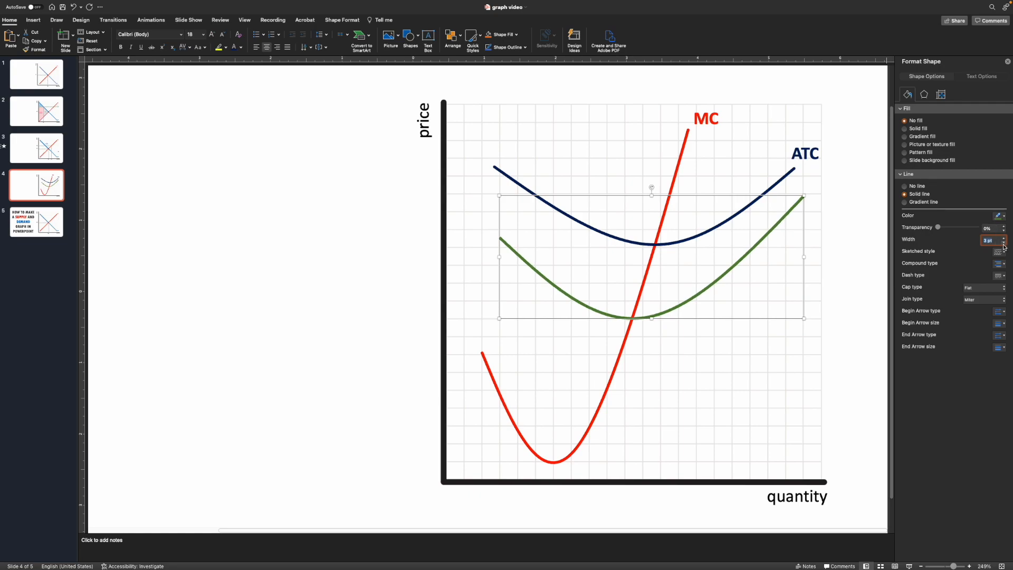
Give the green curve a round line cap and adjust its join type
{"action": "left_click", "coordinate": [999, 289]}
{"action": "left_click", "coordinate": [977, 281]}
{"action": "left_click", "coordinate": [1000, 288]}
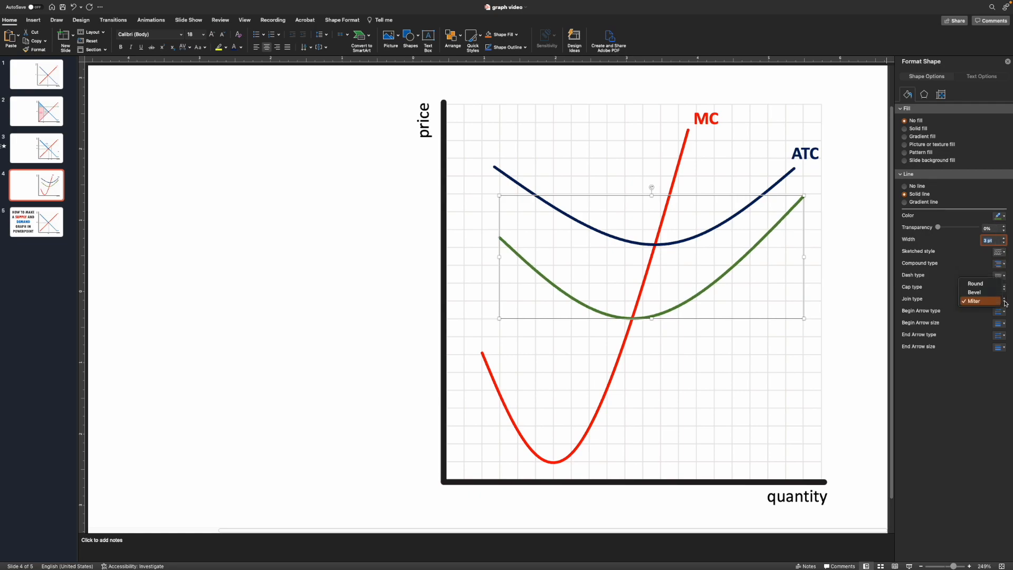
Copy the ATC label to the upper right end of the green curve and change the copy's text to AVC
{"action": "left_click", "coordinate": [826, 165]}
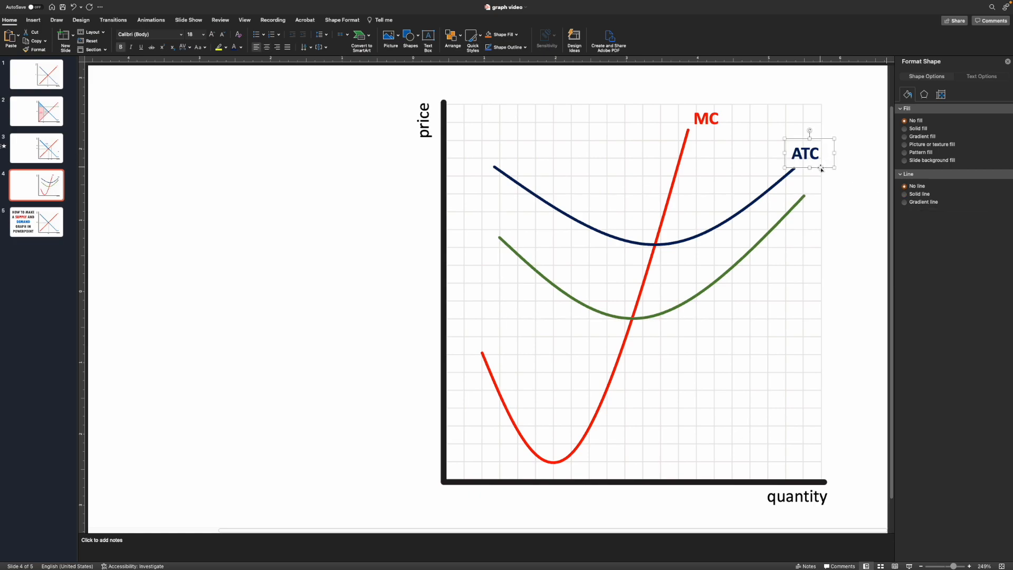
{"action": "left_click_drag", "start_coordinate": [821, 168], "coordinate": [840, 199]}
{"action": "left_click", "coordinate": [831, 182]}
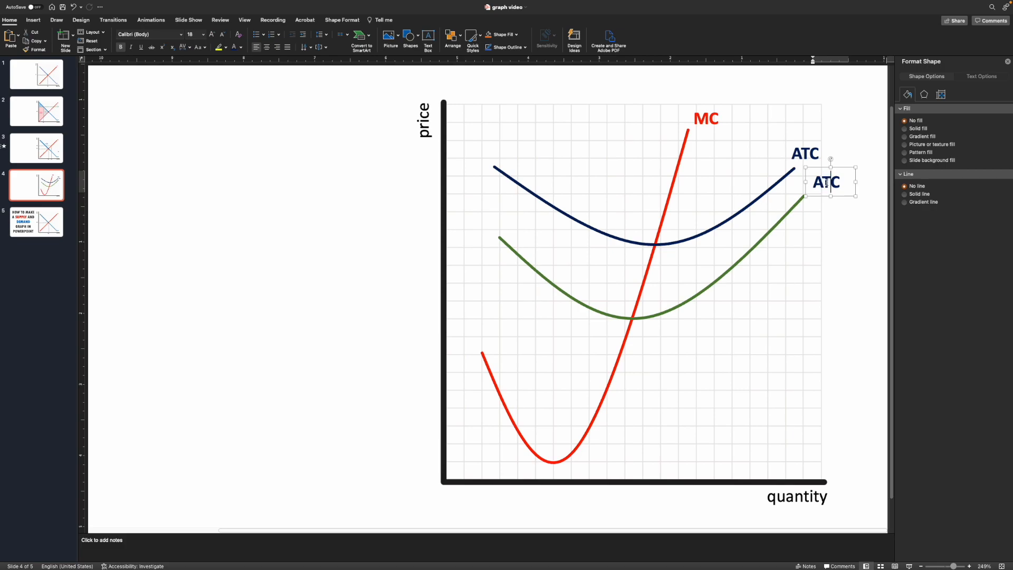
{"action": "left_click_drag", "start_coordinate": [822, 182], "coordinate": [830, 183]}
{"action": "type", "text": "V"}
Color the AVC label text dark green to match its curve
{"action": "left_click", "coordinate": [819, 180]}
{"action": "left_click", "coordinate": [241, 47]}
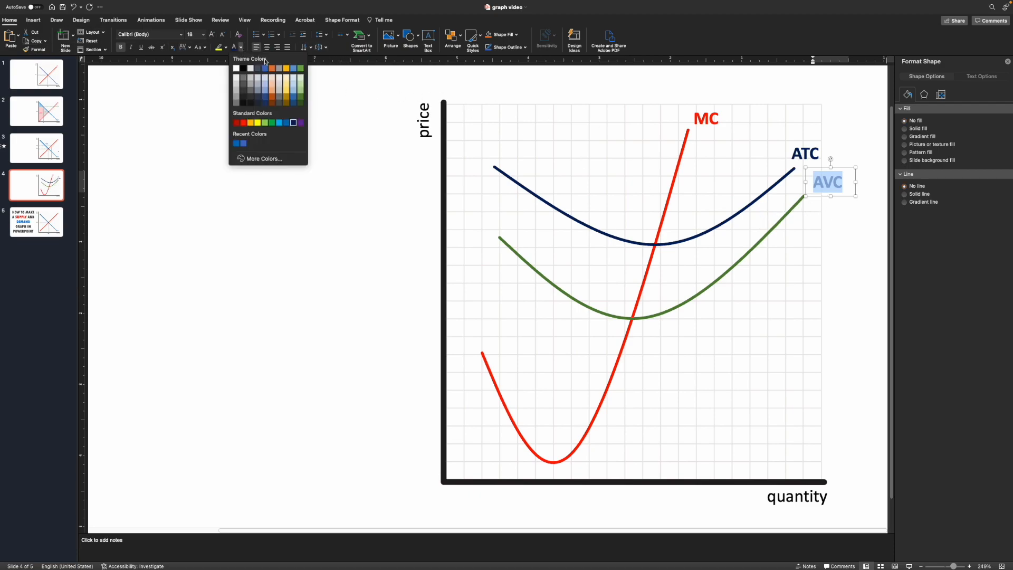
{"action": "left_click", "coordinate": [301, 98]}
{"action": "left_click", "coordinate": [846, 234]}
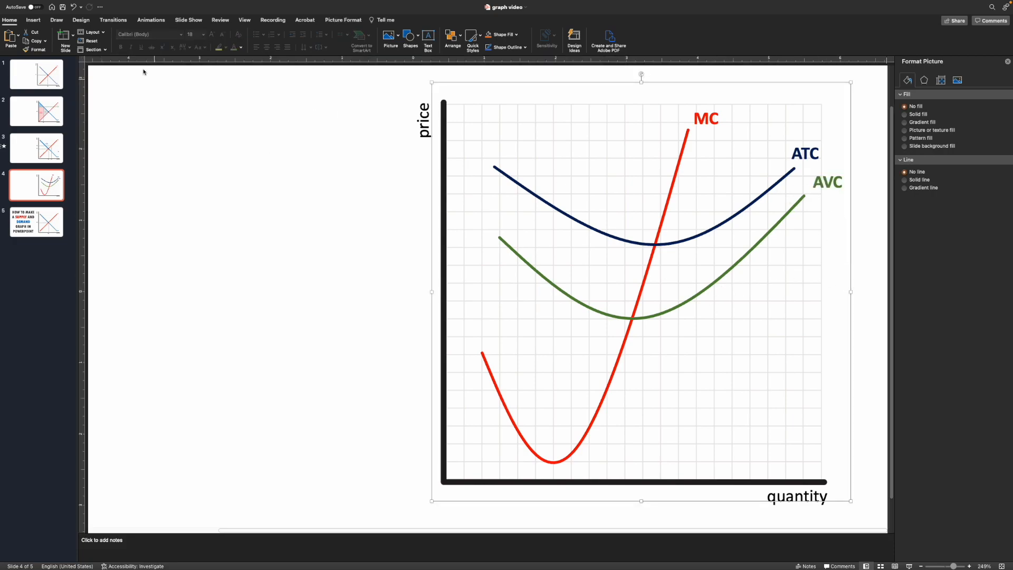
Draw a straight horizontal line about 5.17" wide across the grid at the lowest point of the ATC curve
{"action": "left_click", "coordinate": [34, 21]}
{"action": "left_click", "coordinate": [164, 37]}
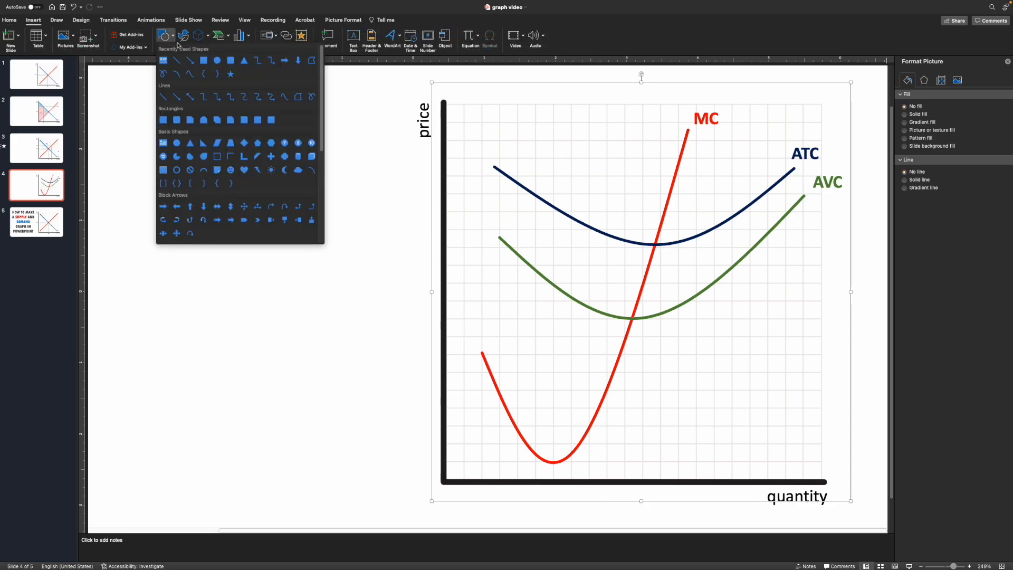
{"action": "left_click", "coordinate": [182, 64]}
{"action": "left_click_drag", "start_coordinate": [449, 245], "coordinate": [817, 245]}
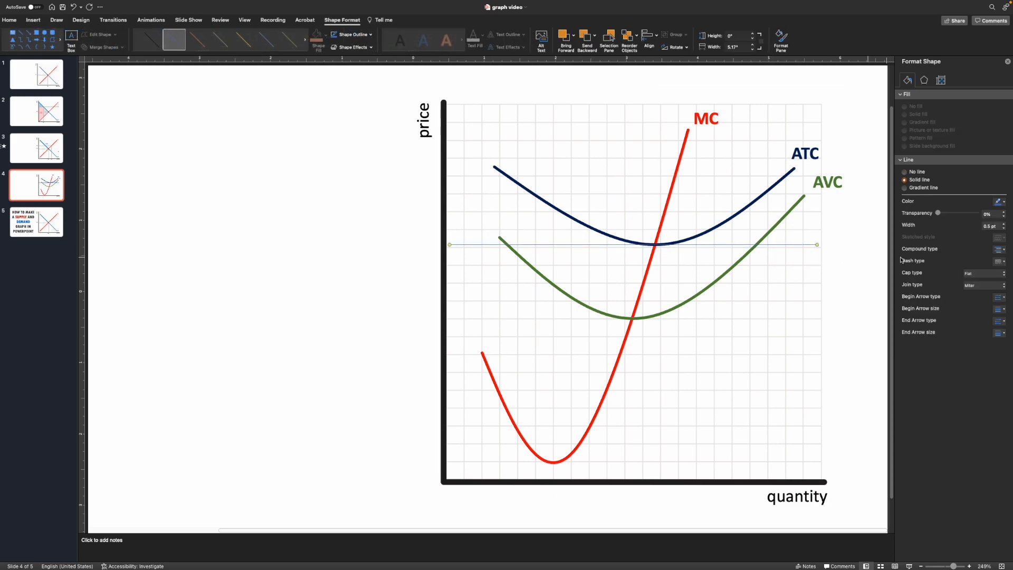
Color the horizontal line gold and set its width to 3 pt
{"action": "left_click", "coordinate": [1000, 201]}
{"action": "left_click", "coordinate": [992, 224]}
{"action": "left_click", "coordinate": [1004, 226]}
{"action": "left_click", "coordinate": [1004, 224]}
{"action": "left_click", "coordinate": [1004, 225]}
{"action": "left_click", "coordinate": [1003, 224]}
{"action": "left_click", "coordinate": [1004, 225]}
{"action": "left_click", "coordinate": [1003, 224]}
{"action": "left_click", "coordinate": [1004, 225]}
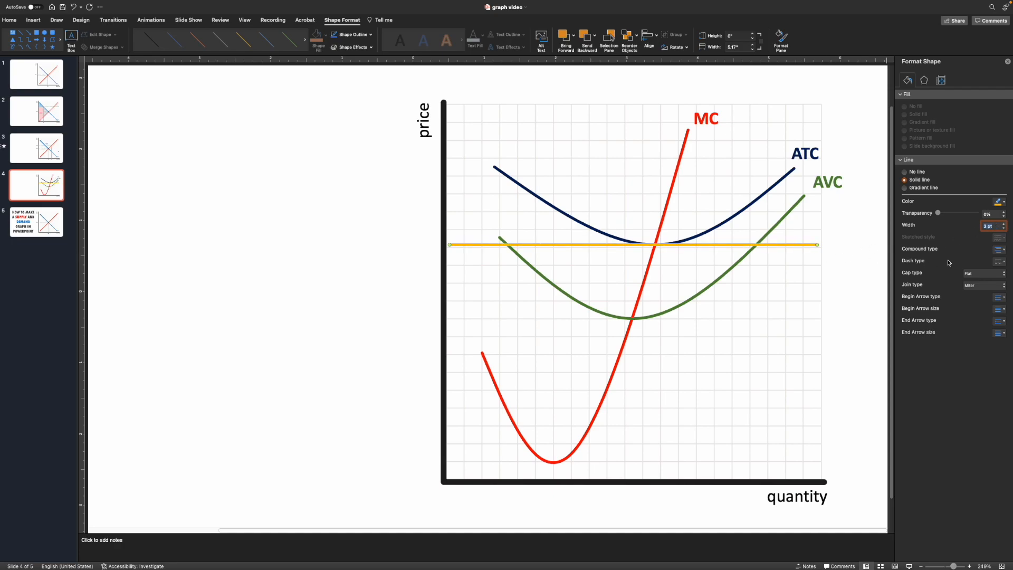
Set the gold line's cap type and join type to Round
{"action": "left_click", "coordinate": [985, 273]}
{"action": "left_click", "coordinate": [983, 266]}
{"action": "left_click", "coordinate": [997, 285]}
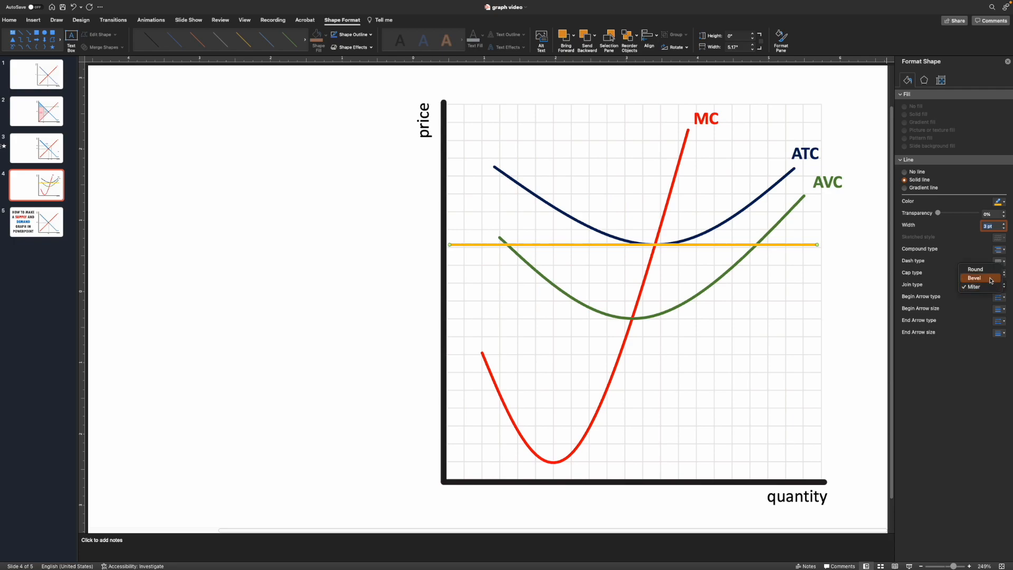
{"action": "left_click", "coordinate": [984, 276]}
{"action": "left_click", "coordinate": [999, 285]}
{"action": "left_click", "coordinate": [982, 276]}
Move the gold line down between the lowest points of the ATC and AVC curves, with its left end touching the price axis
{"action": "left_click_drag", "start_coordinate": [802, 245], "coordinate": [801, 245]}
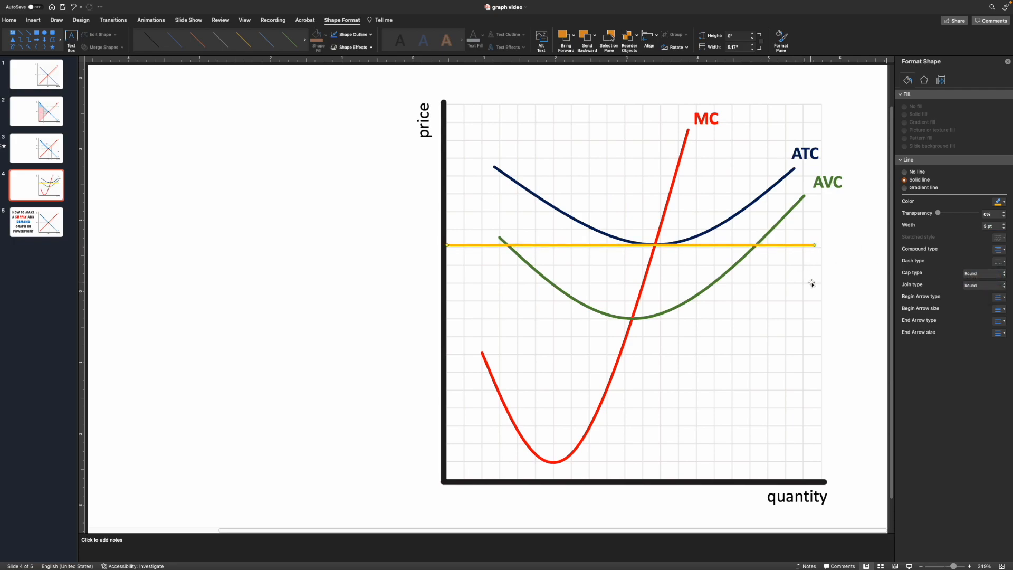
{"action": "left_click", "coordinate": [810, 283]}
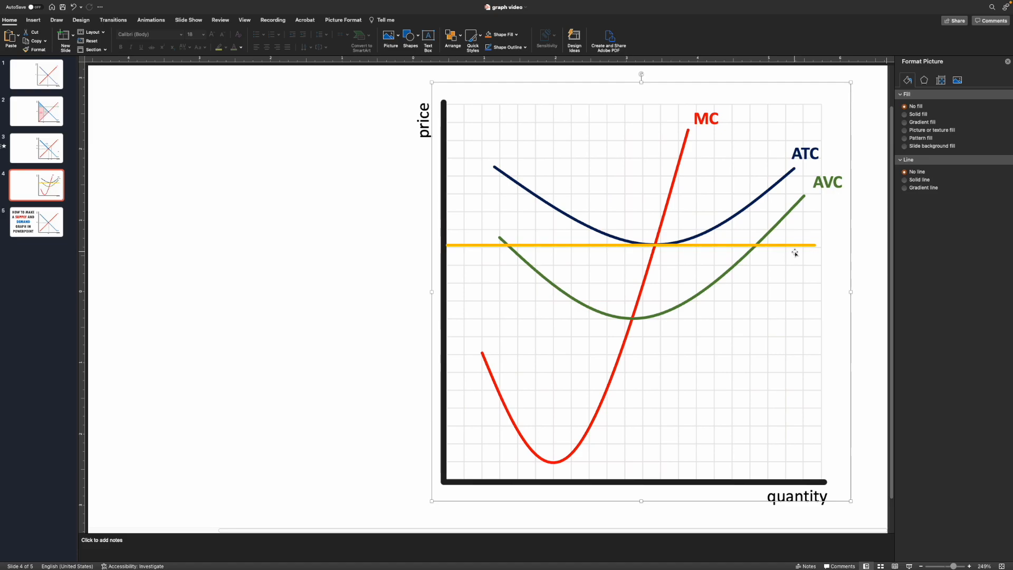
{"action": "left_click_drag", "start_coordinate": [795, 244], "coordinate": [798, 266]}
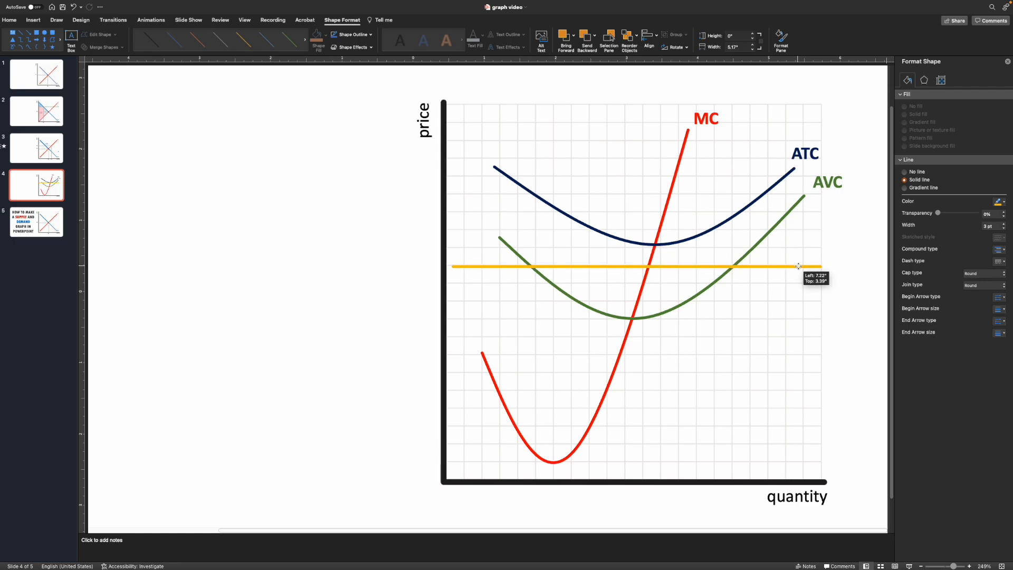
{"action": "left_click_drag", "start_coordinate": [798, 267], "coordinate": [799, 267]}
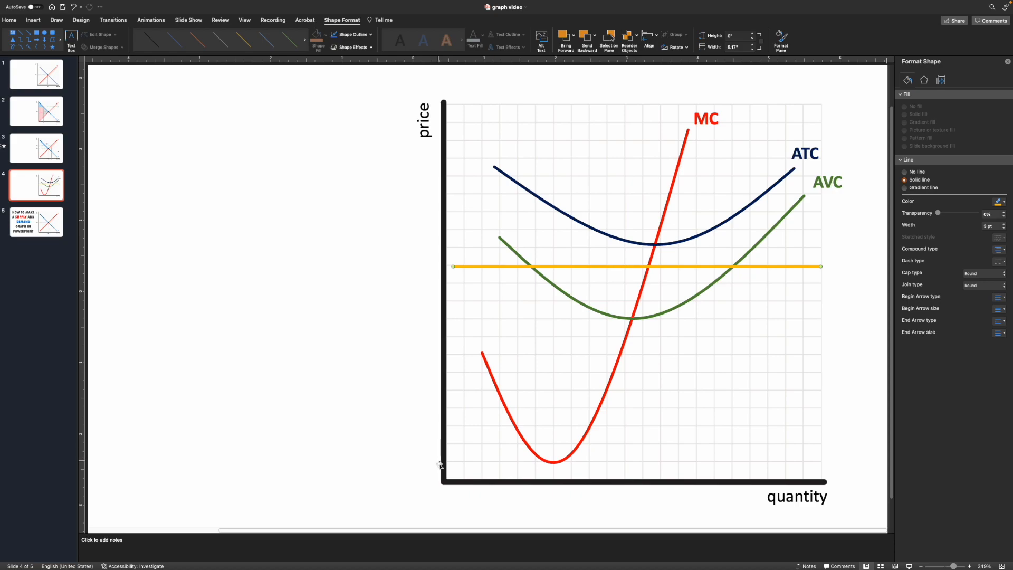
{"action": "left_click_drag", "start_coordinate": [583, 266], "coordinate": [577, 267]}
{"action": "left_click", "coordinate": [624, 342]}
{"action": "left_click", "coordinate": [770, 342]}
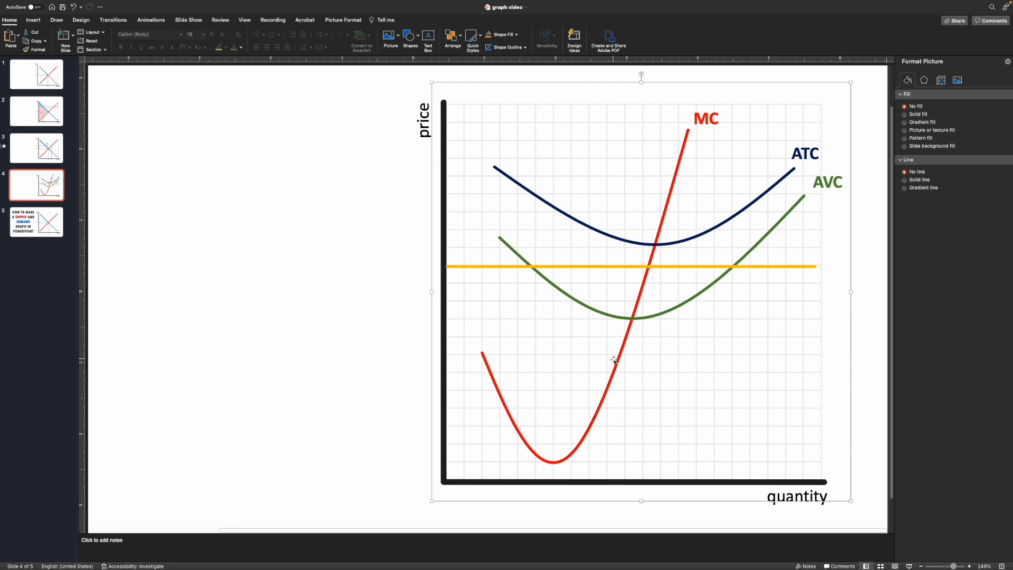
Start the slide show from the cost-curve slide
{"action": "left_click", "coordinate": [909, 566]}
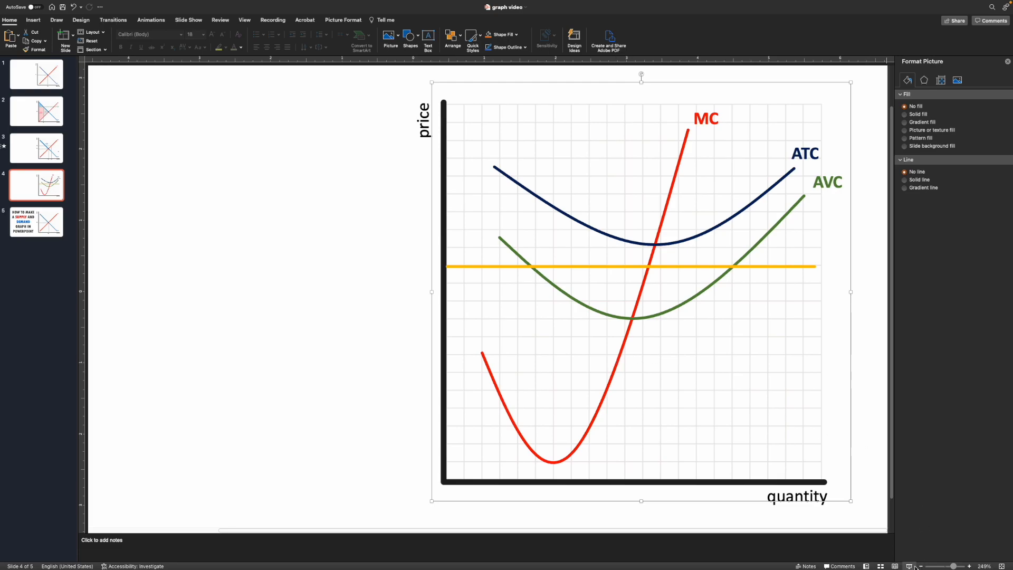